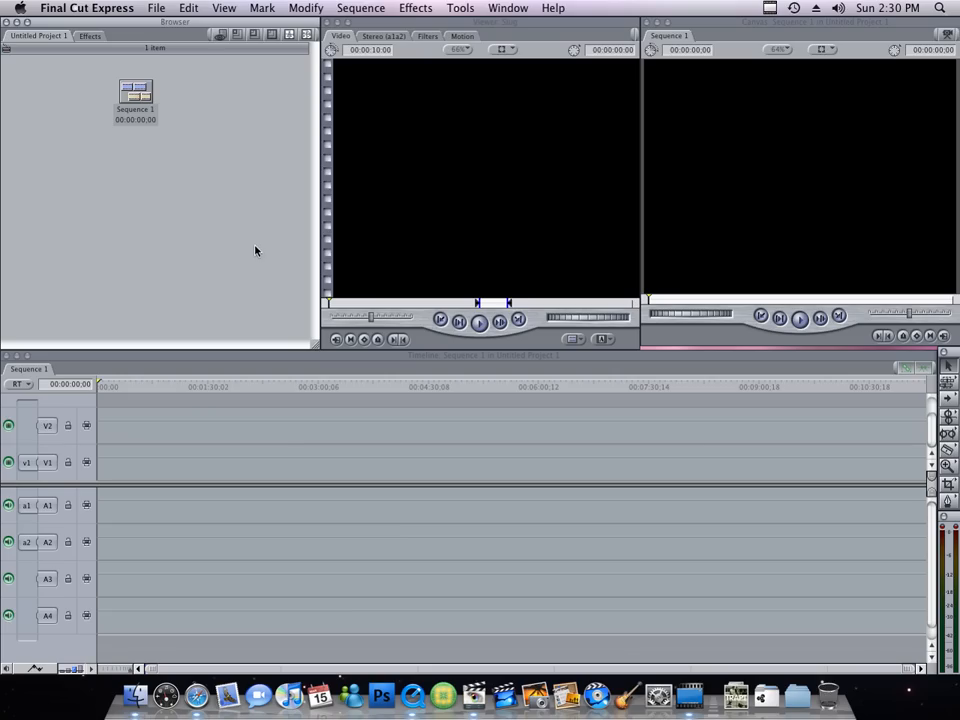
- Import the file 894847.mov from the Desktop into the project
left_click(155, 8)
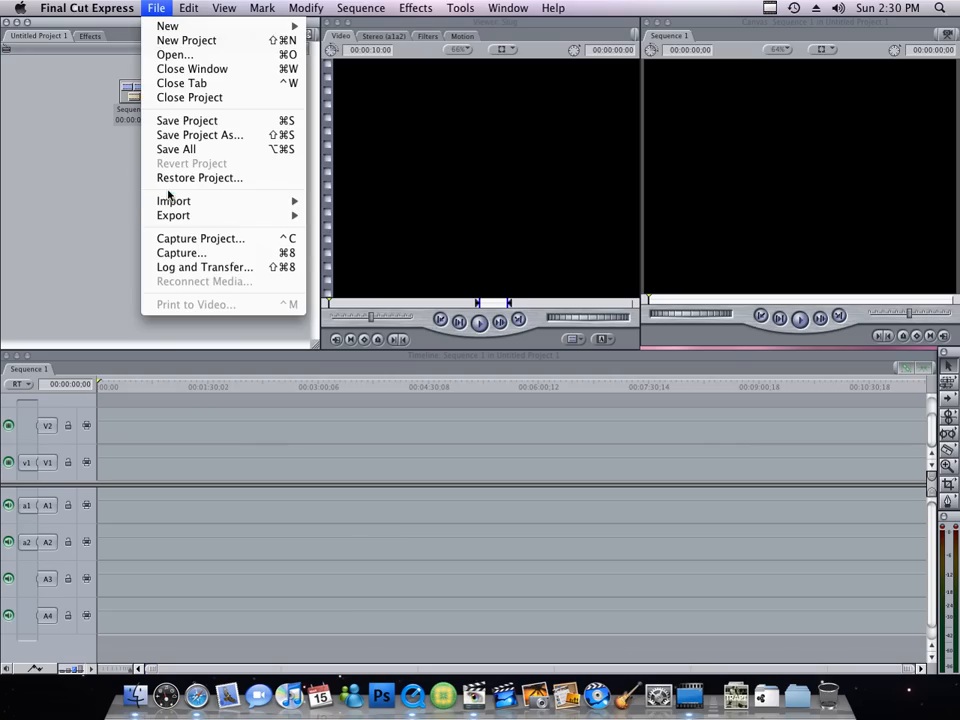
mouse_move(176, 201)
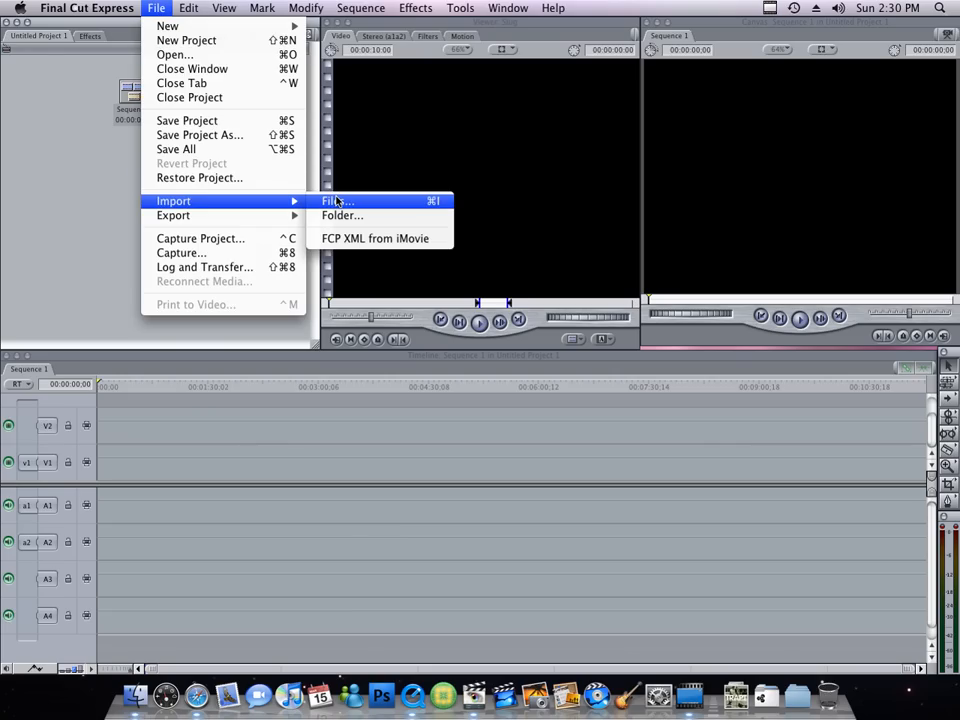
left_click(337, 201)
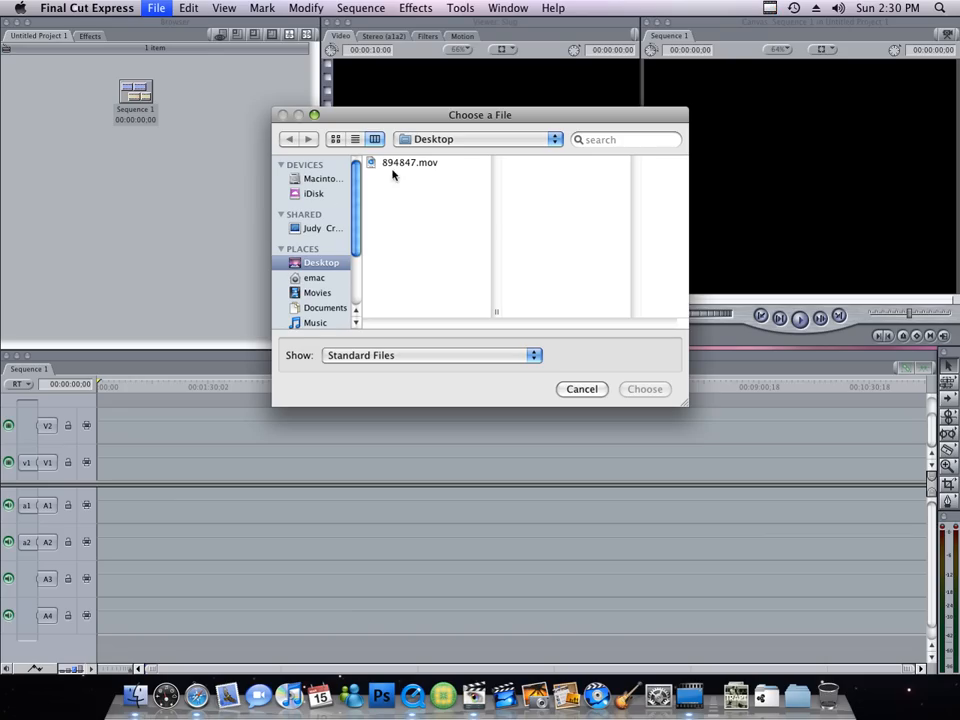
scroll(360, 303, "down", 3)
scroll(360, 303, "up", 3)
left_click(400, 162)
left_click(644, 389)
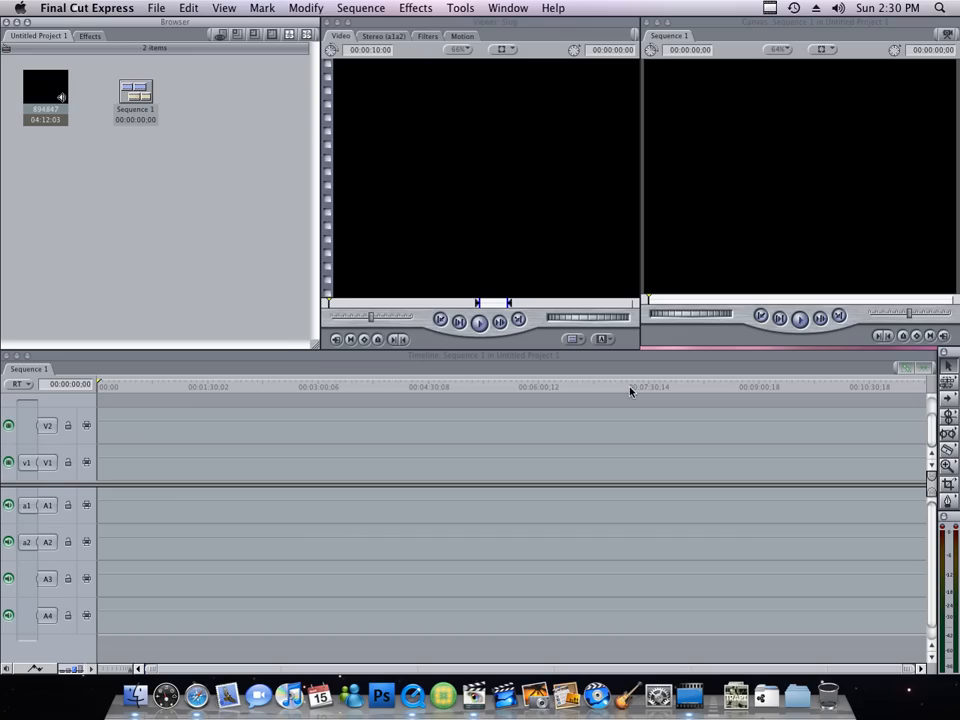
- Open the 894847 clip in the Viewer and play it from the start and from about 38 seconds in
left_click(45, 107)
key("Return")
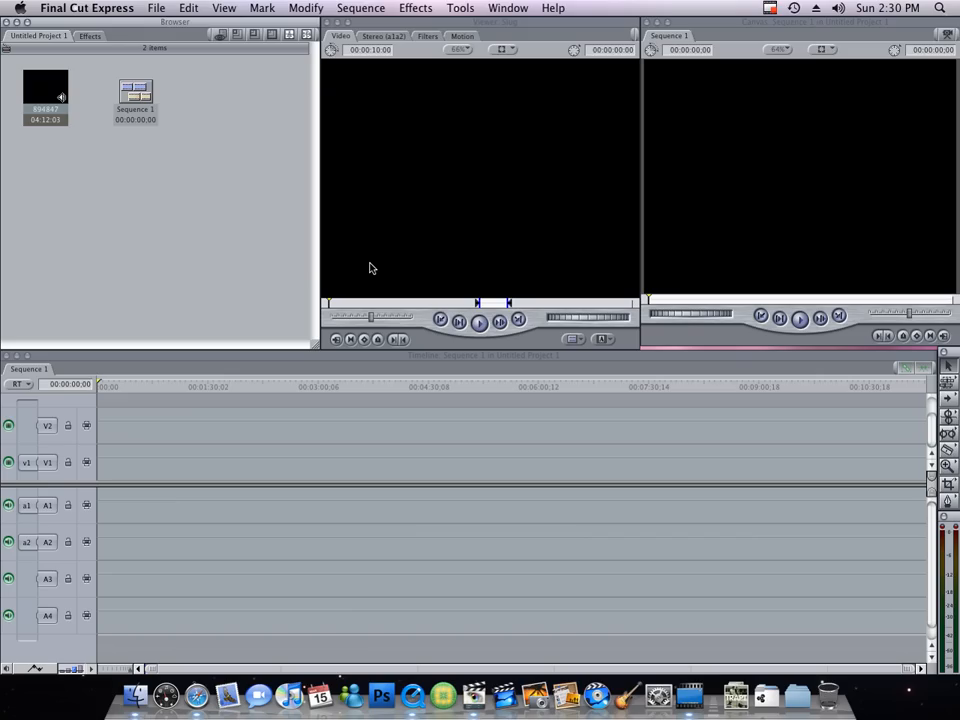
double_click(50, 110)
left_click(478, 323)
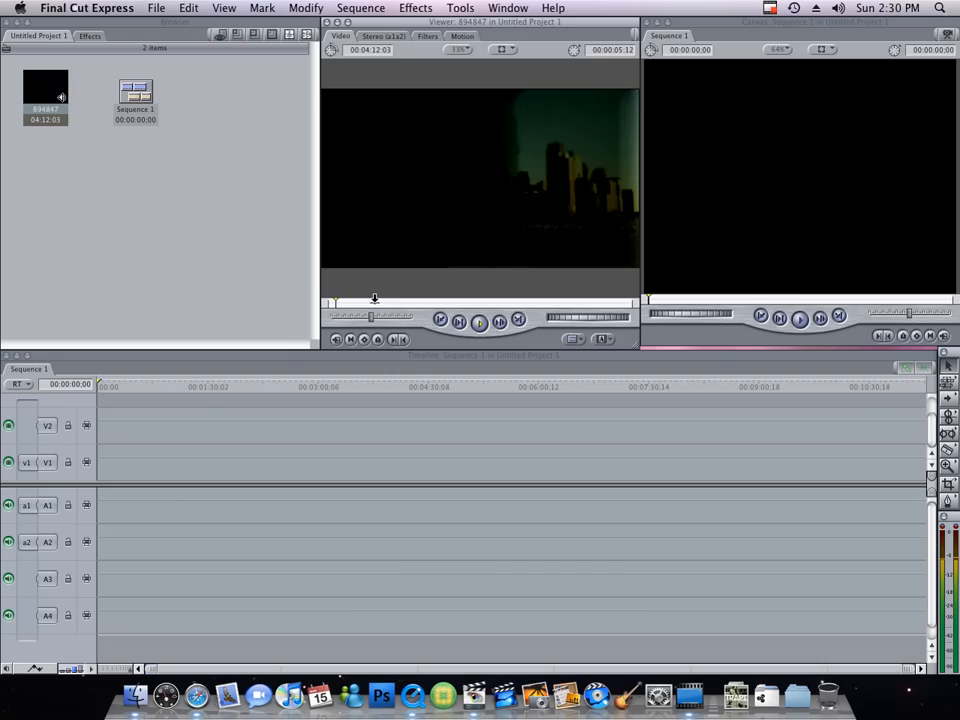
left_click(375, 298)
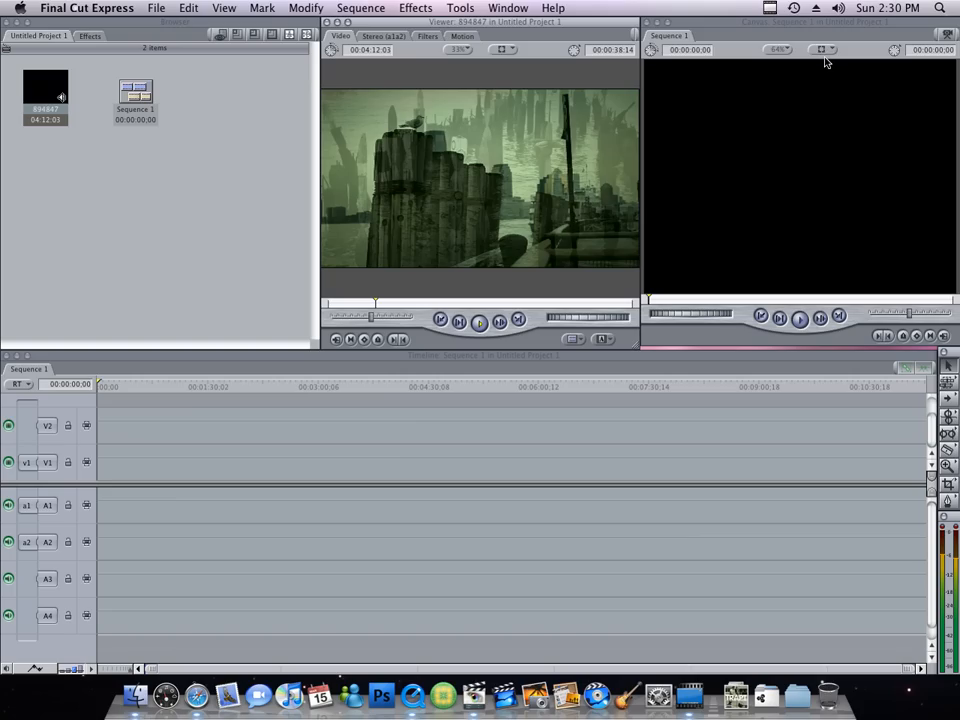
- Place the 894847 clip at the start of track V1 in the timeline and lower the system volume
left_click_drag(33, 83, 105, 459)
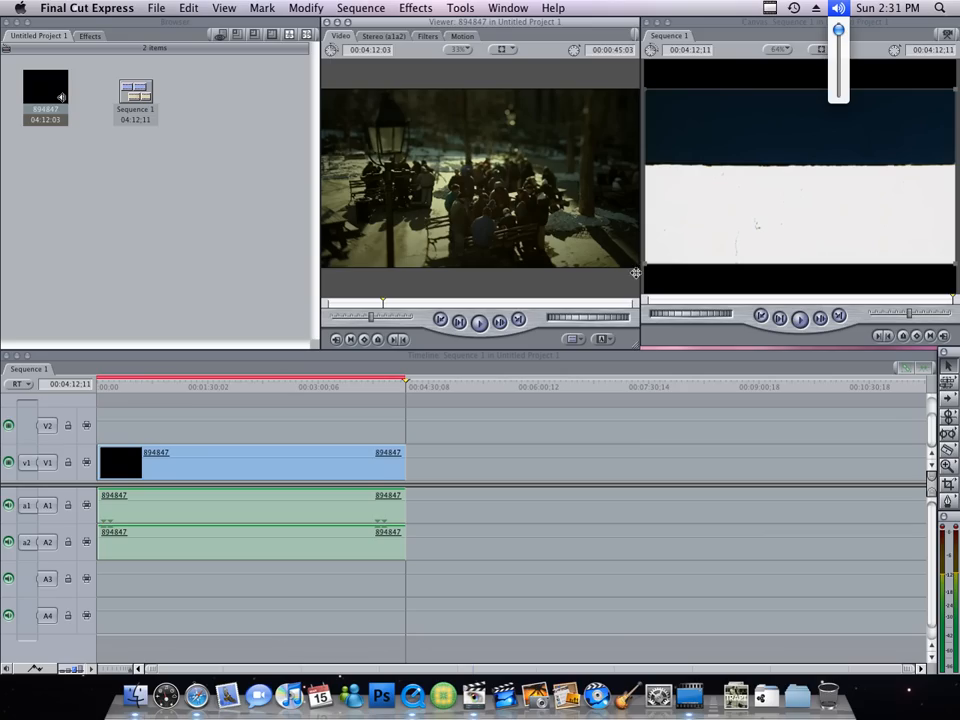
left_click(840, 56)
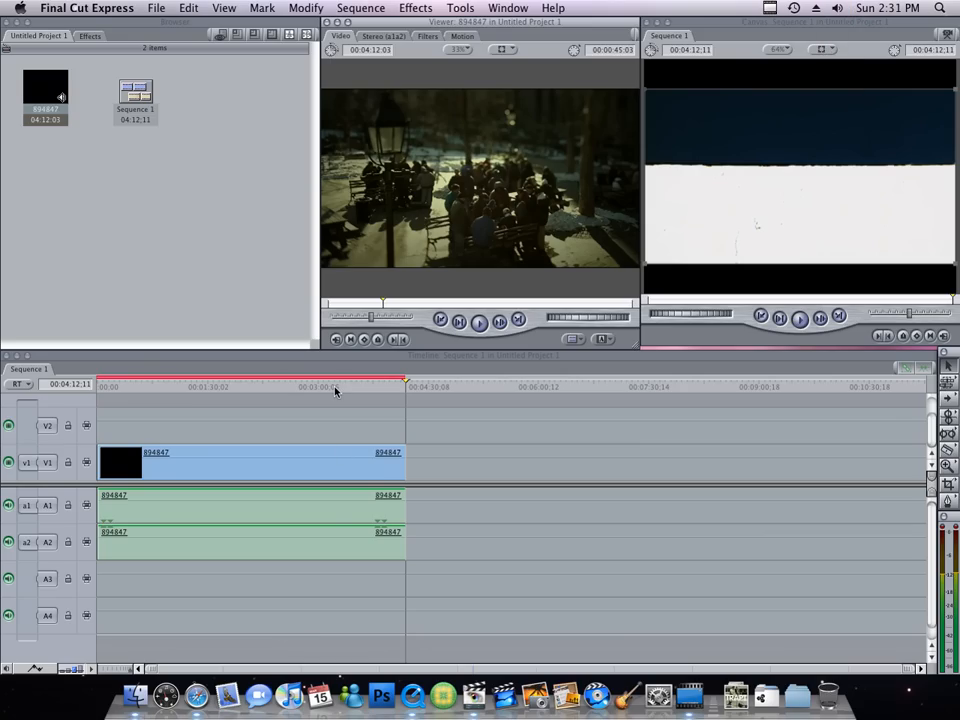
- Return the playhead to the beginning of Sequence 1
left_click_drag(335, 391, 111, 394)
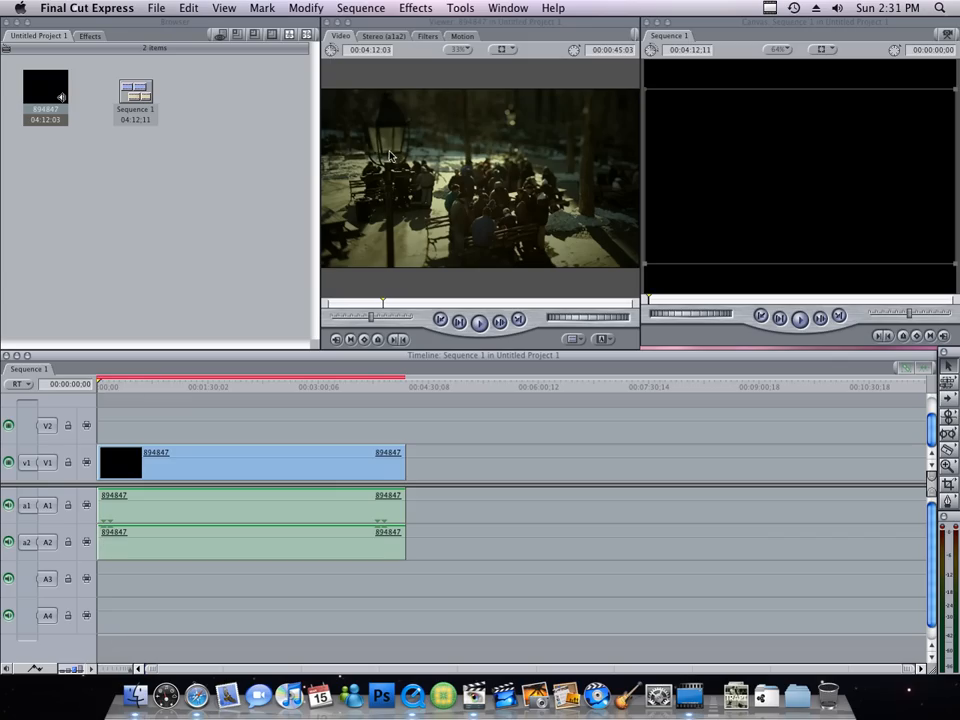
left_click(769, 8)
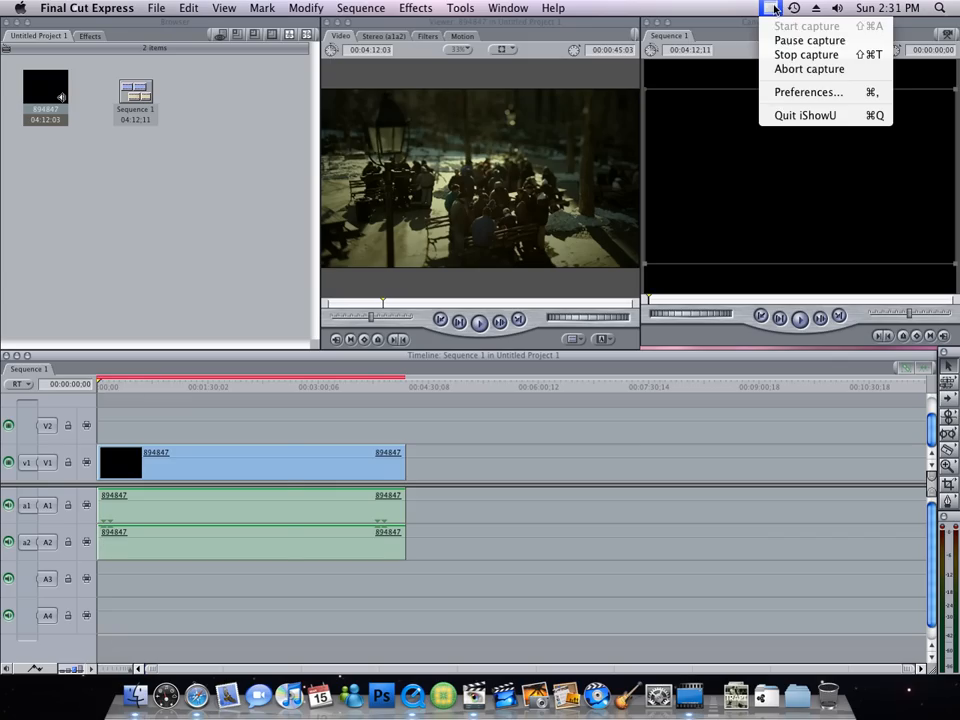
left_click(776, 41)
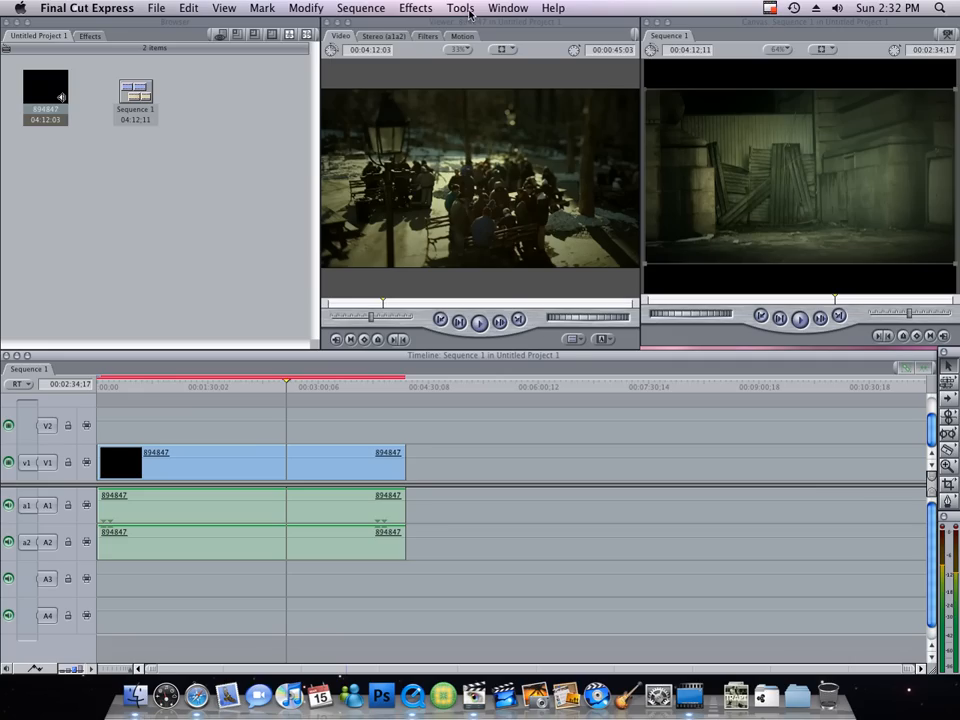
- Try to render both video and audio for the whole sequence
left_click(362, 9)
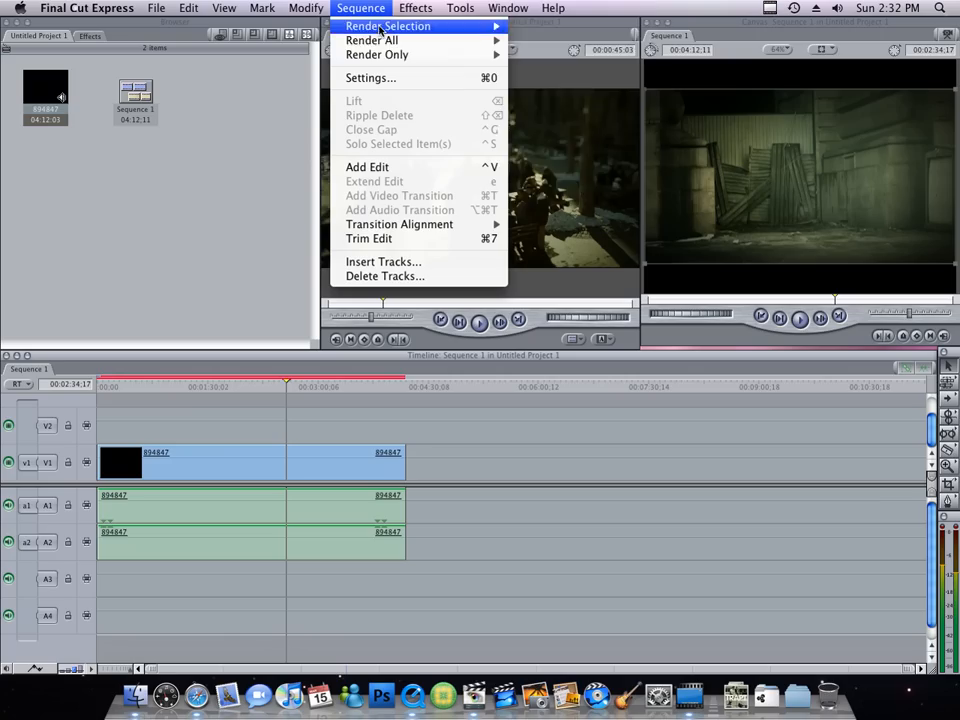
mouse_move(480, 40)
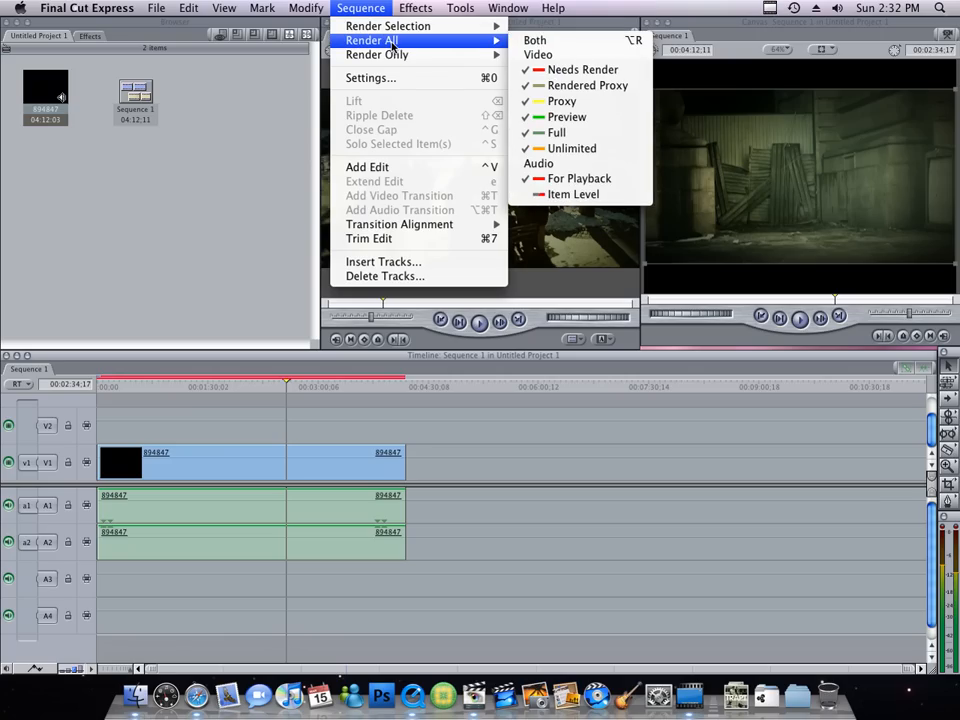
left_click(526, 42)
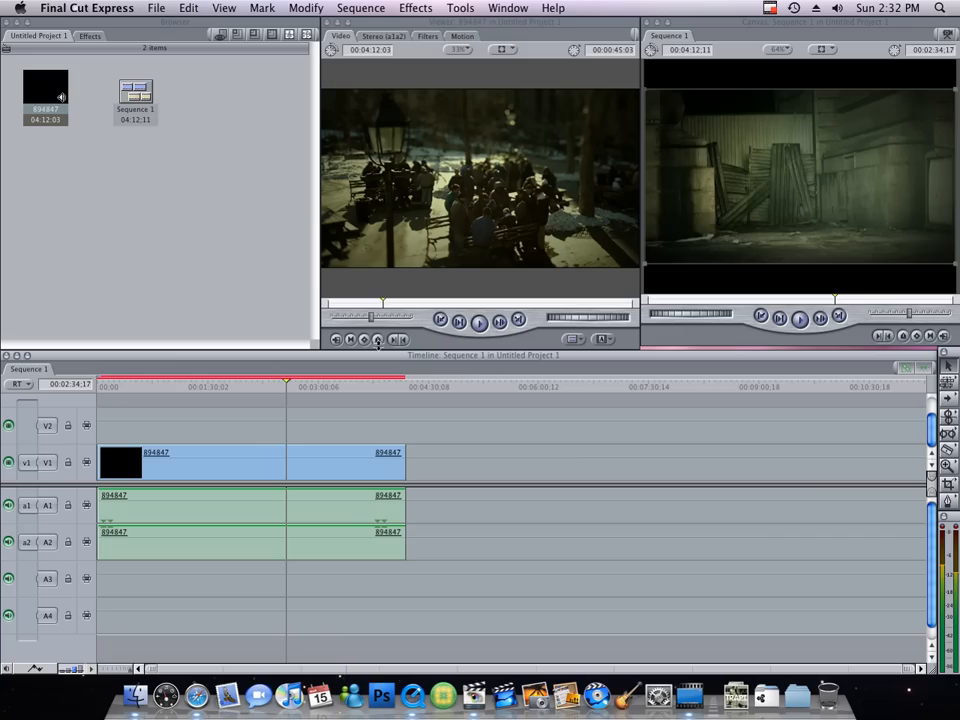
- Play the opening seconds of the sequence in the Canvas from the very start, then stop playback
key("Home")
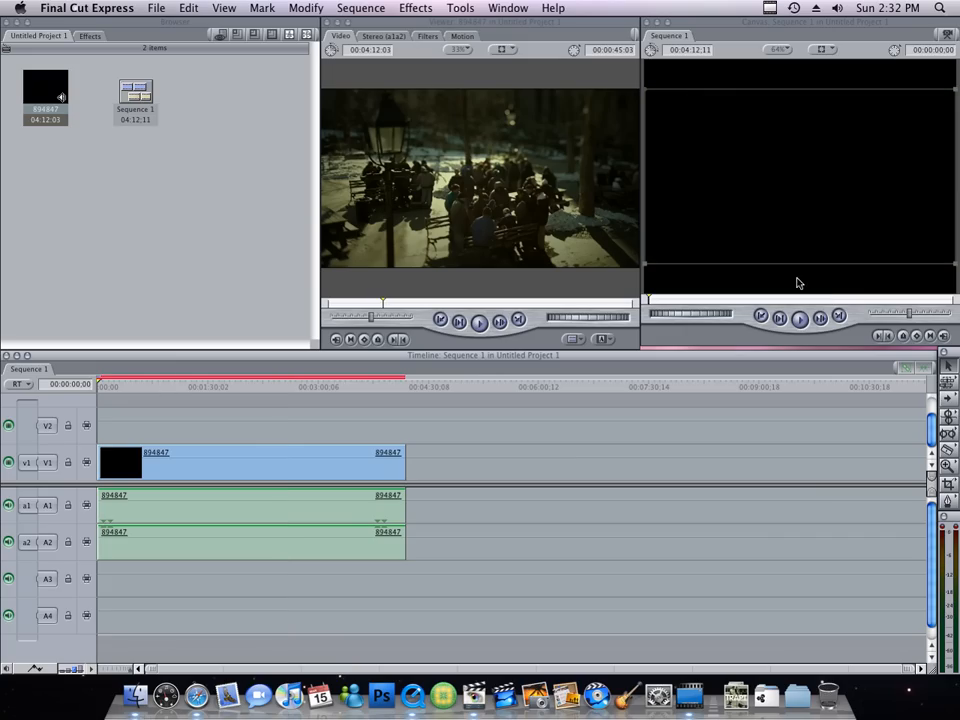
left_click(801, 320)
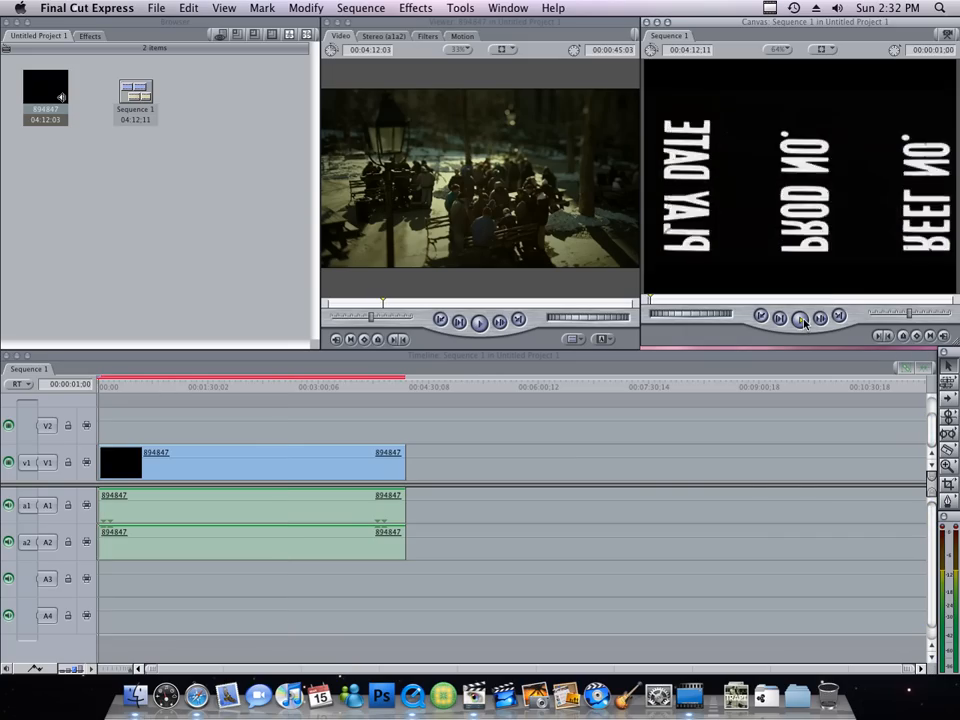
left_click(804, 322)
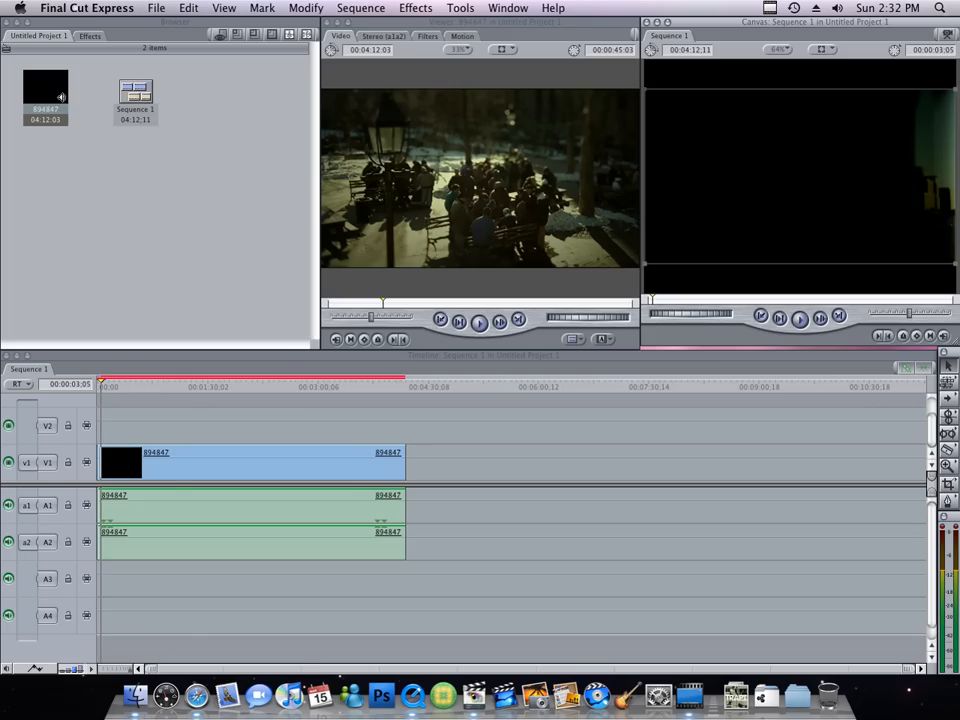
- Preview several points of the sequence by scrubbing the playhead, and briefly play the source clip in the Viewer
left_click_drag(101, 382, 82, 363)
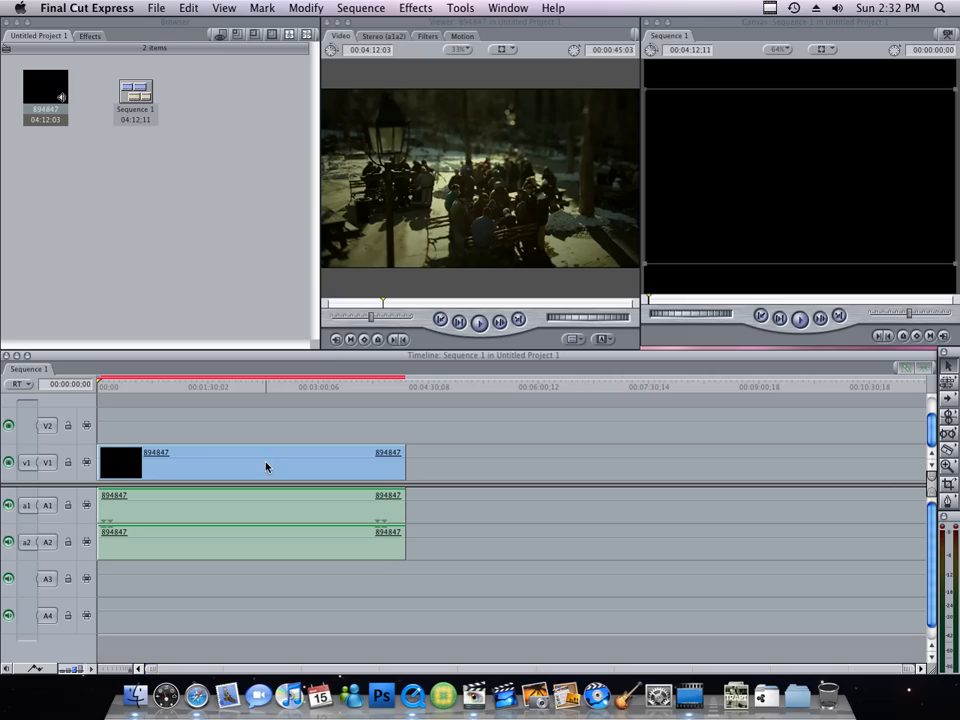
left_click(239, 388)
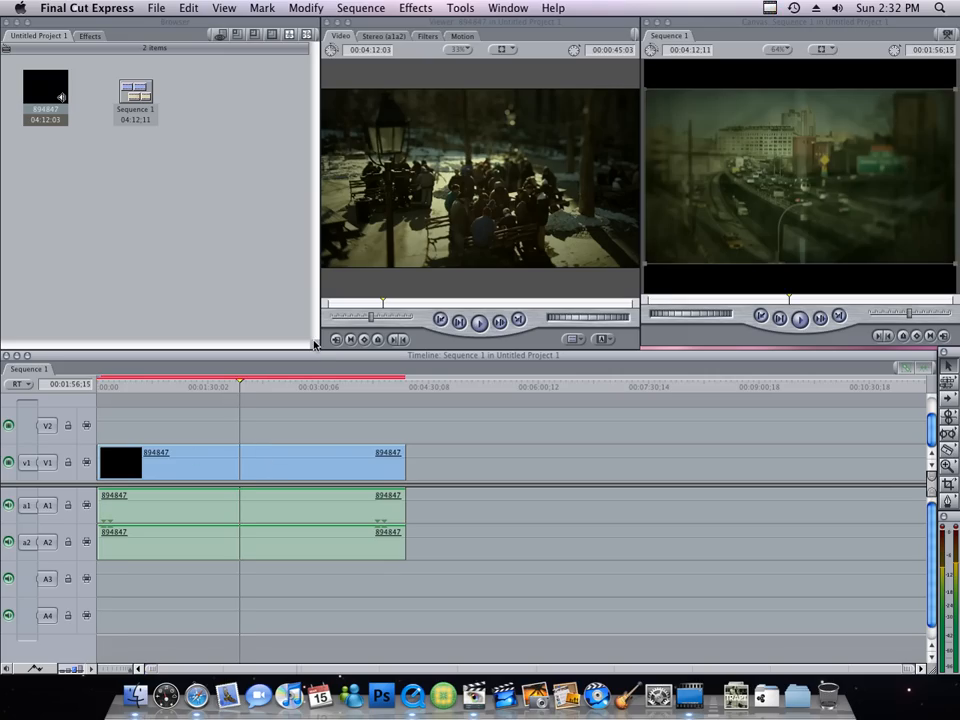
left_click(482, 330)
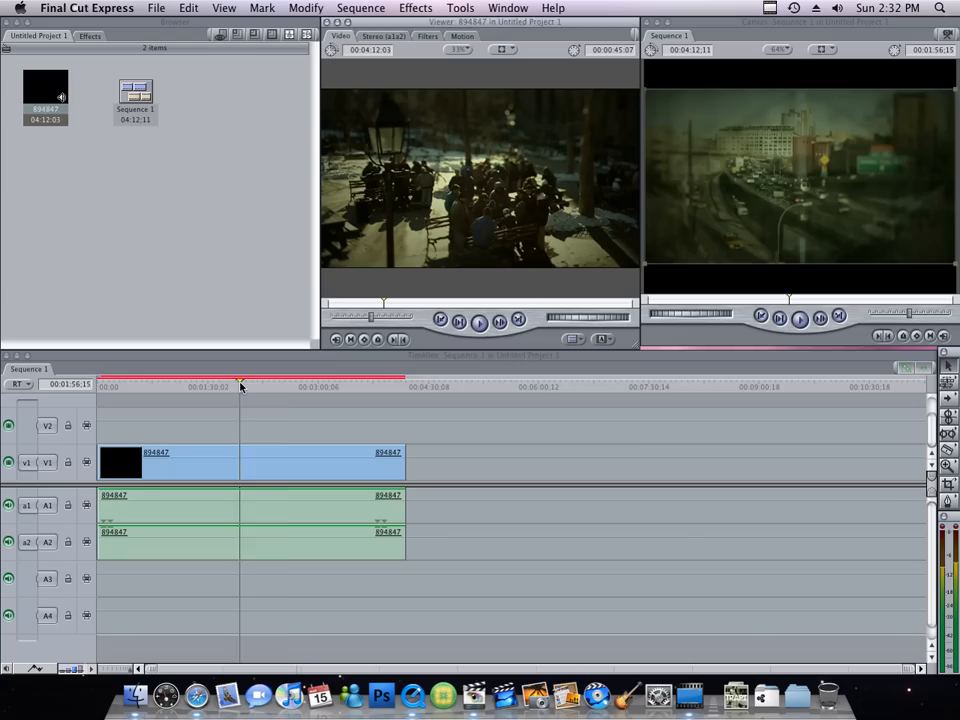
left_click_drag(240, 386, 288, 386)
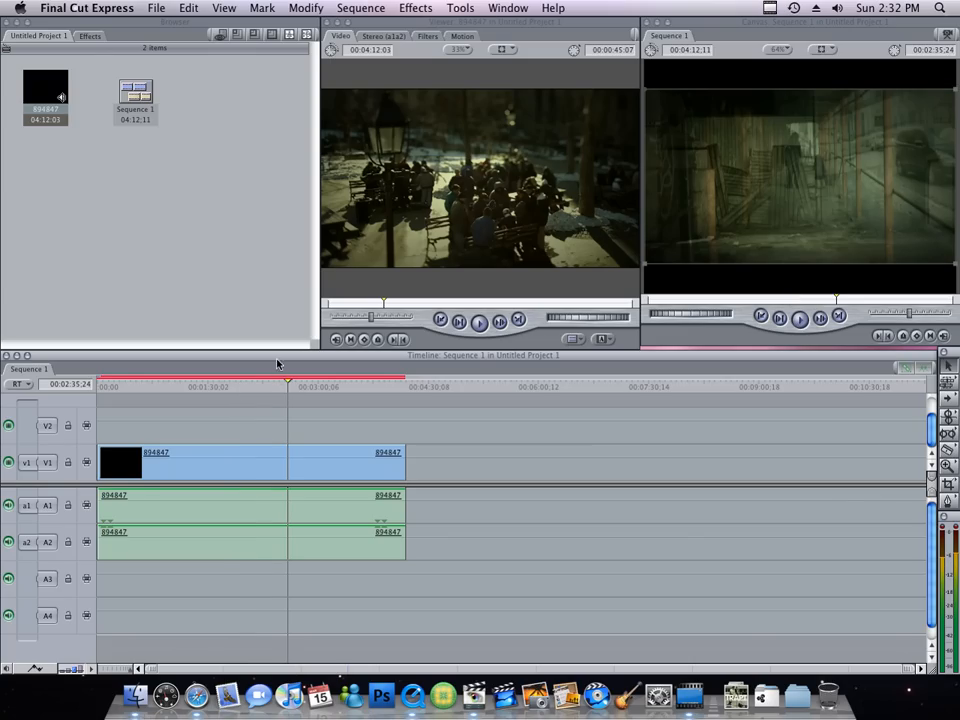
left_click(277, 384)
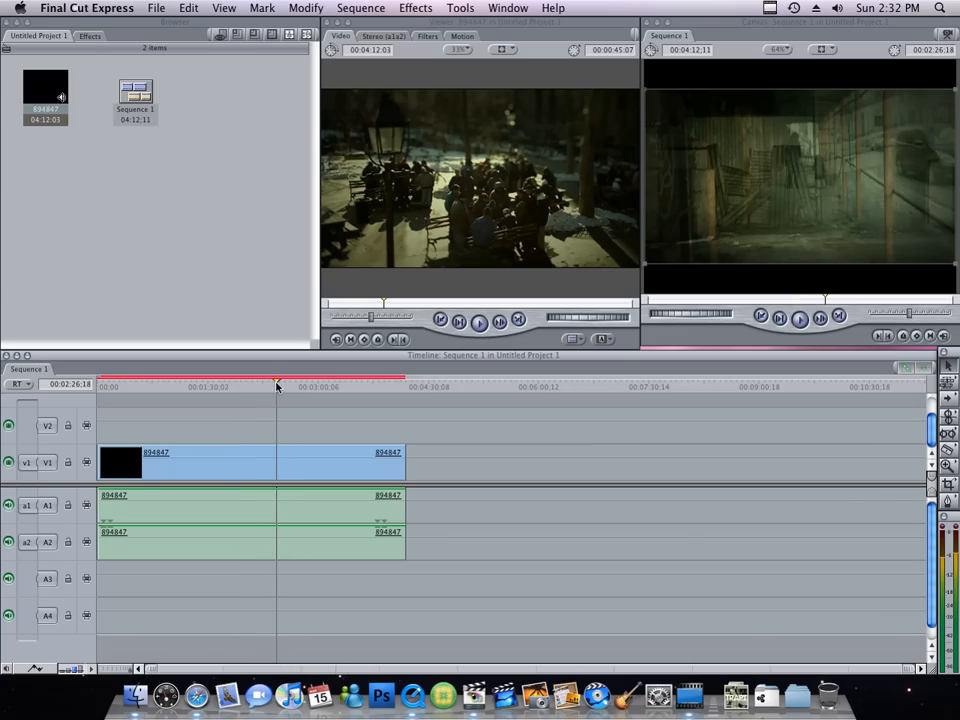
- Split the timeline clip and its audio at 00:01:16;02 with the Razor Blade, undoing any trial cuts elsewhere
left_click(190, 386)
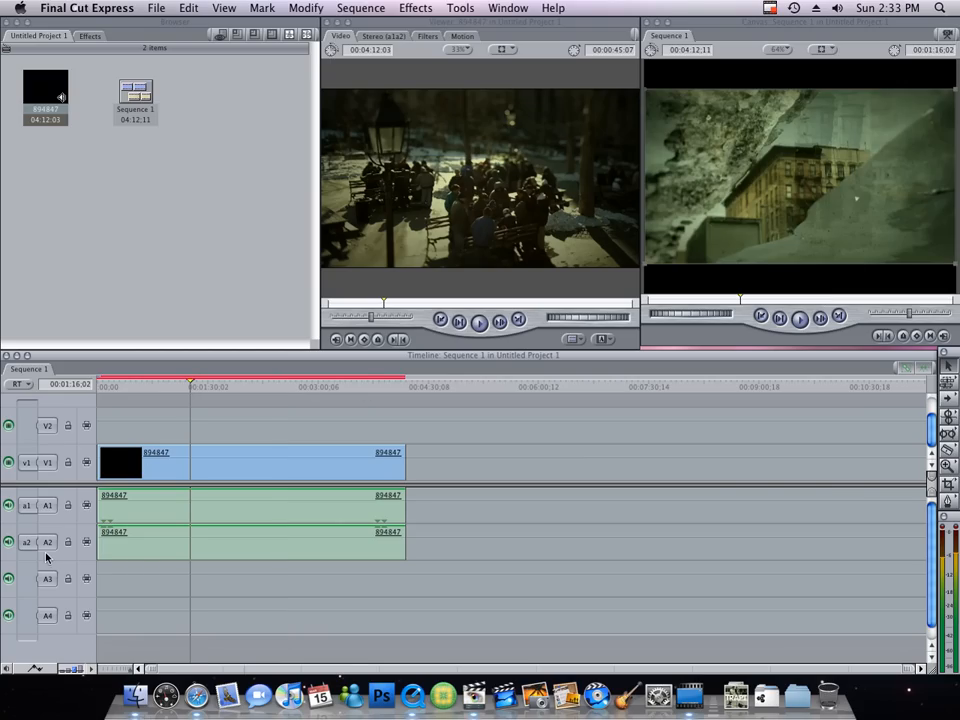
key("b")
left_click(211, 458)
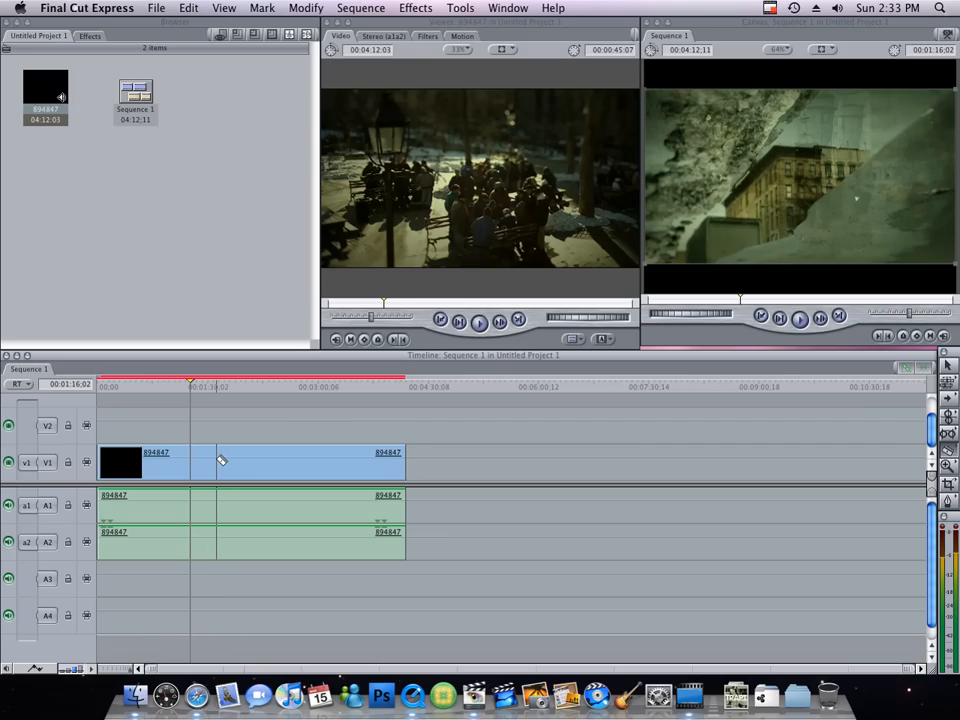
key("super+z")
left_click(196, 460)
left_click(379, 545)
key("super+z")
left_click(243, 460)
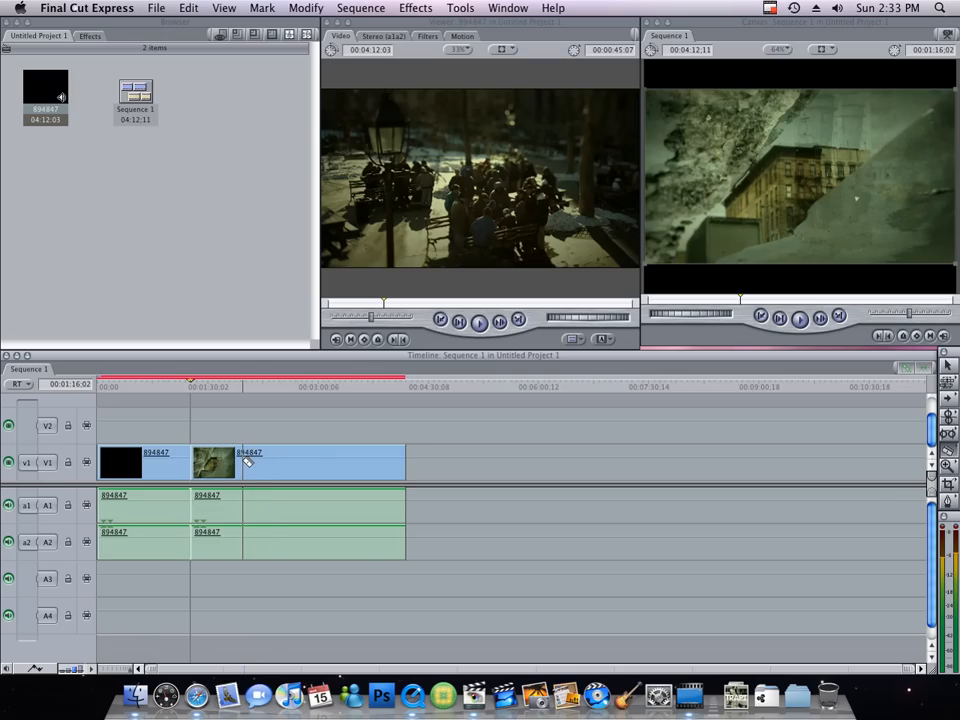
key("super+z")
left_click(232, 462)
left_click_drag(190, 462, 254, 465)
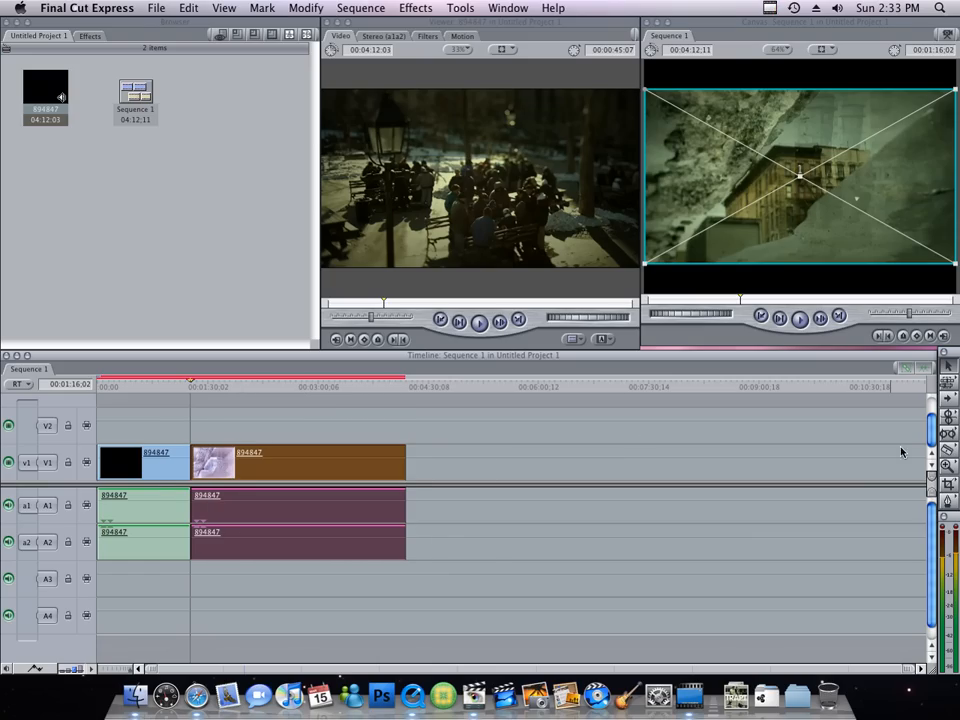
left_click(951, 452)
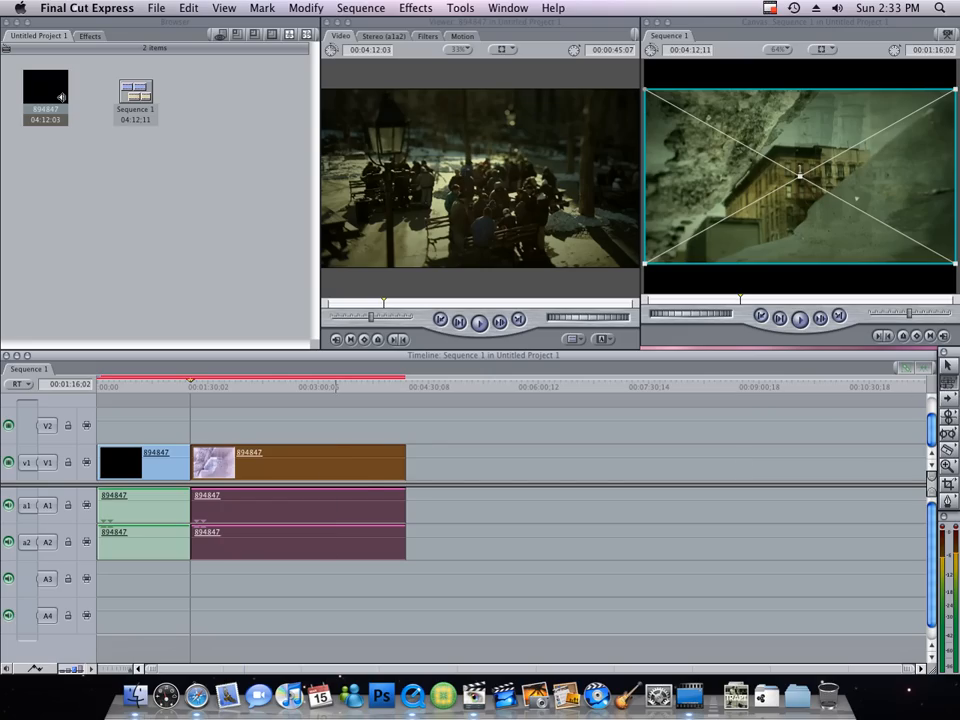
left_click(406, 454)
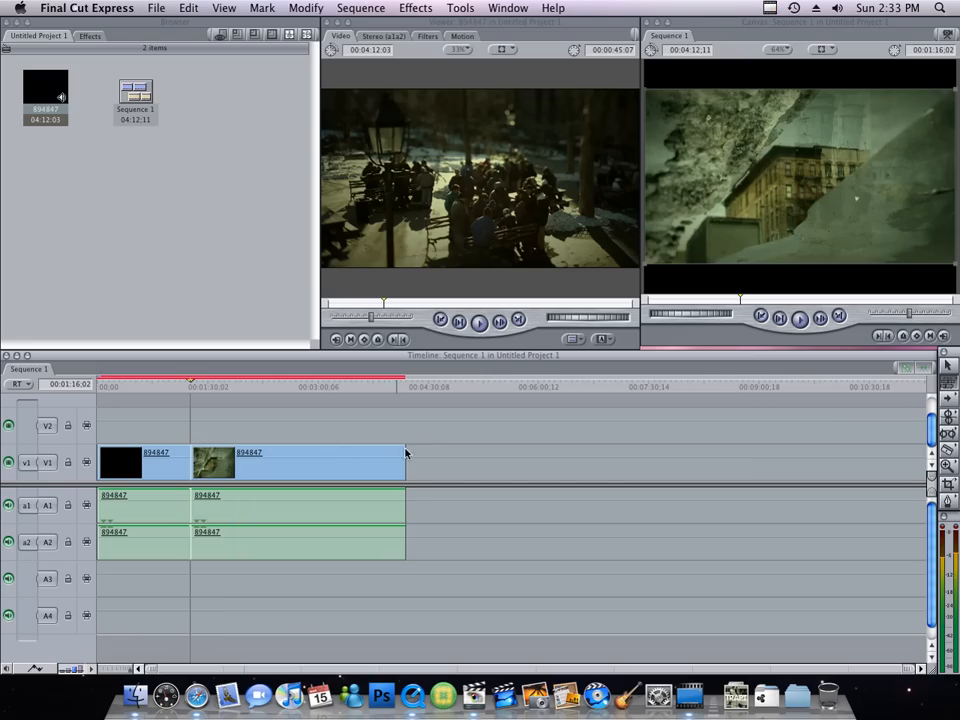
left_click(948, 366)
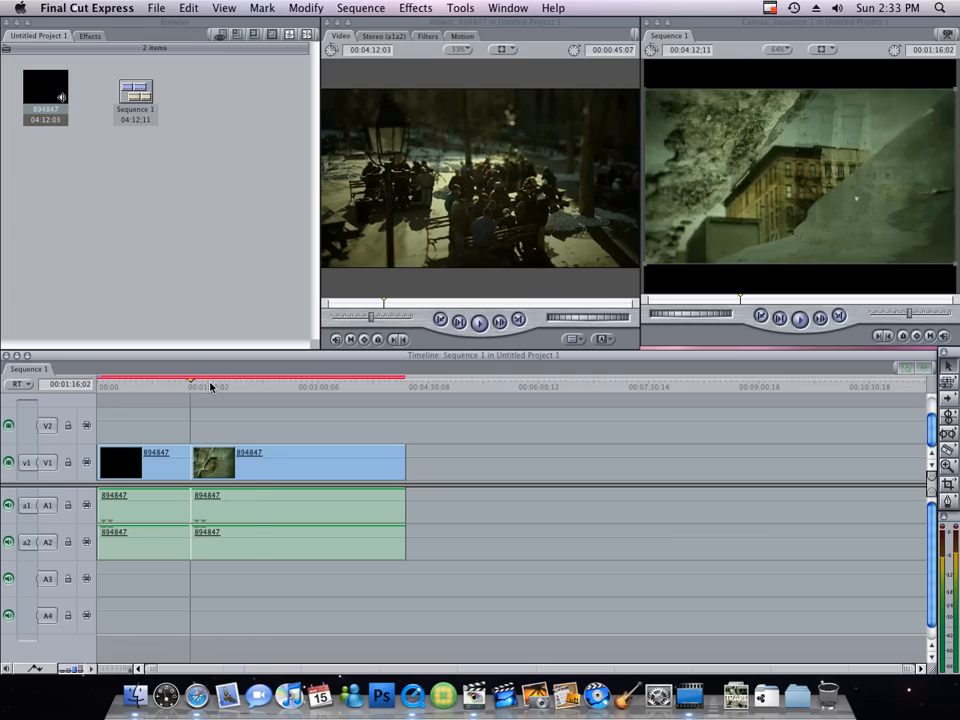
- Move the segment after the cut to start at about 00:02:30, leaving a gap behind the first segment
left_click(255, 386)
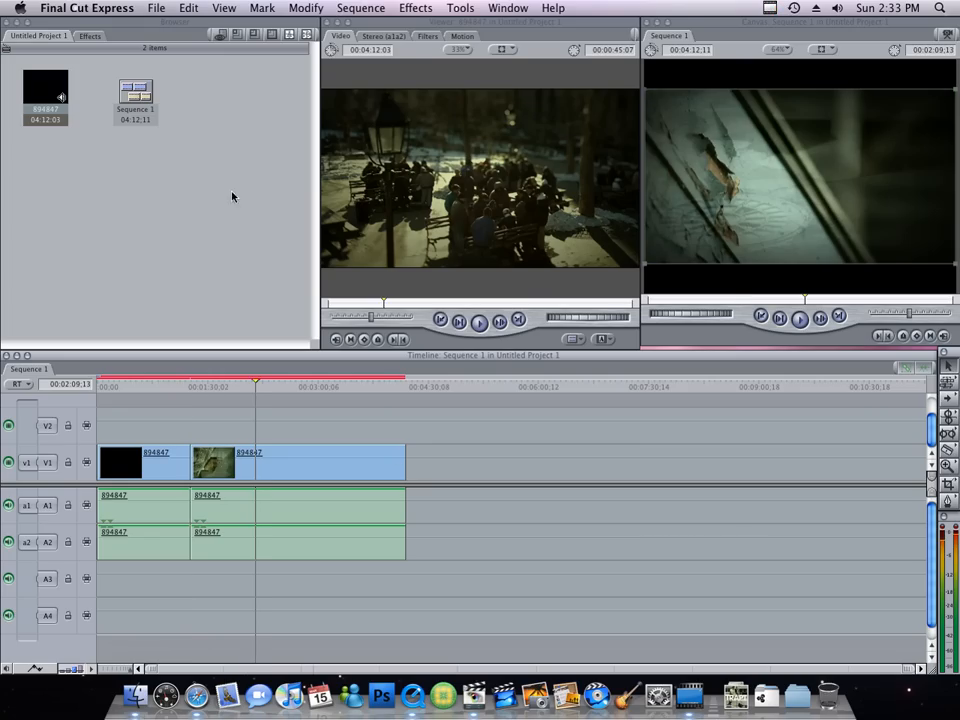
left_click(188, 381)
left_click_drag(247, 462, 339, 463)
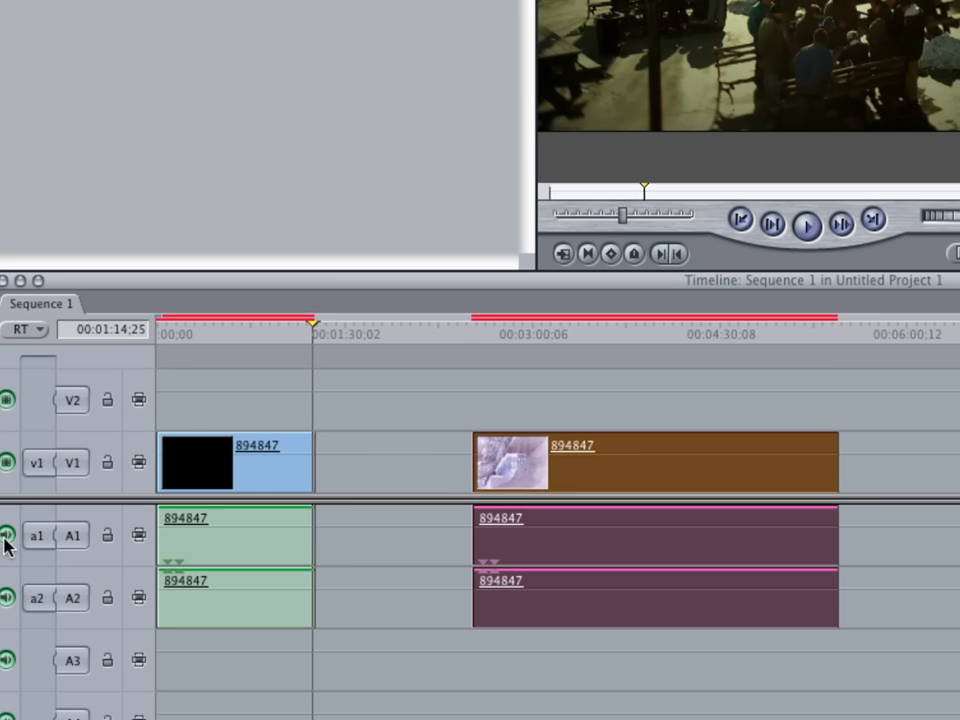
- Mute audio tracks A1 and A2 and scrub the playhead over the first segment to its end
left_click(6, 538)
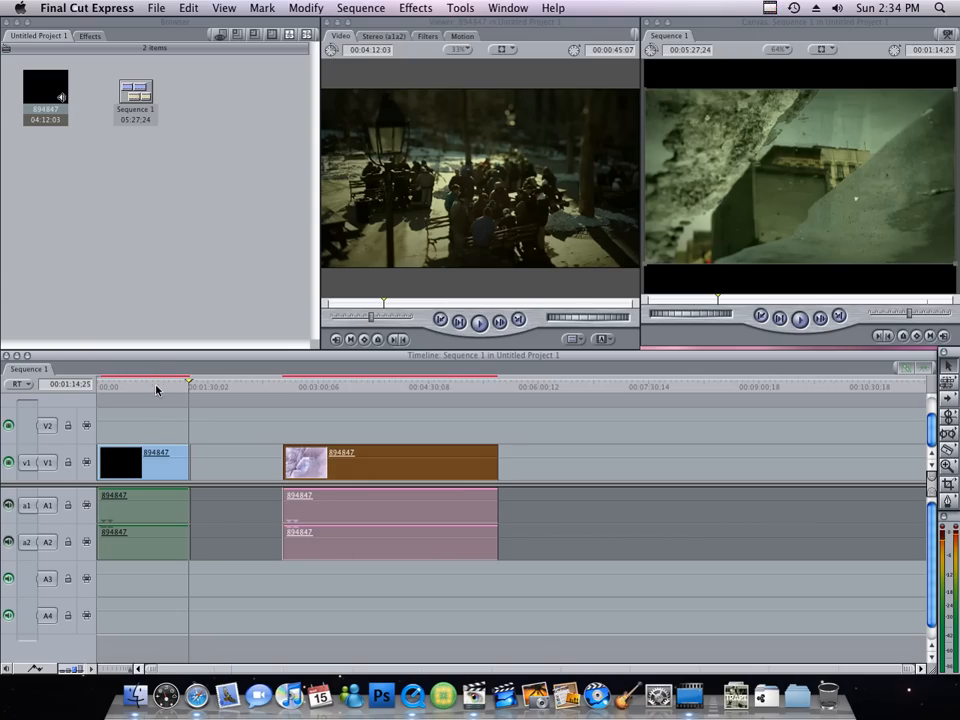
left_click_drag(156, 388, 61, 389)
left_click(189, 384)
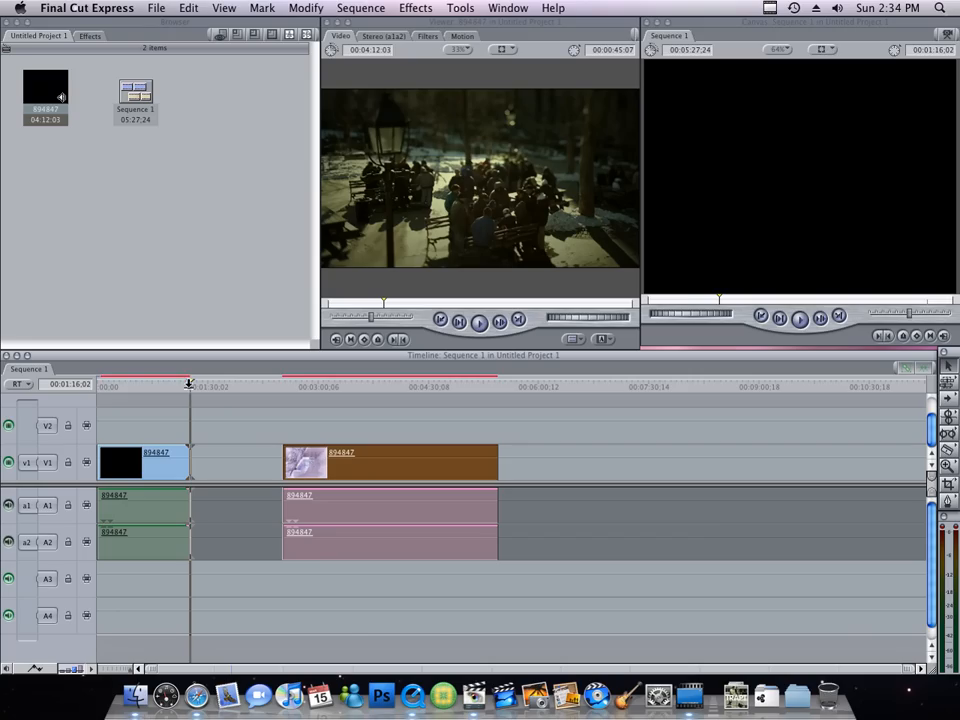
- Move the second segment back to start at 00:00:56;11, overwriting the end of the first segment
left_click_drag(181, 384, 166, 381)
left_click_drag(292, 466, 176, 400)
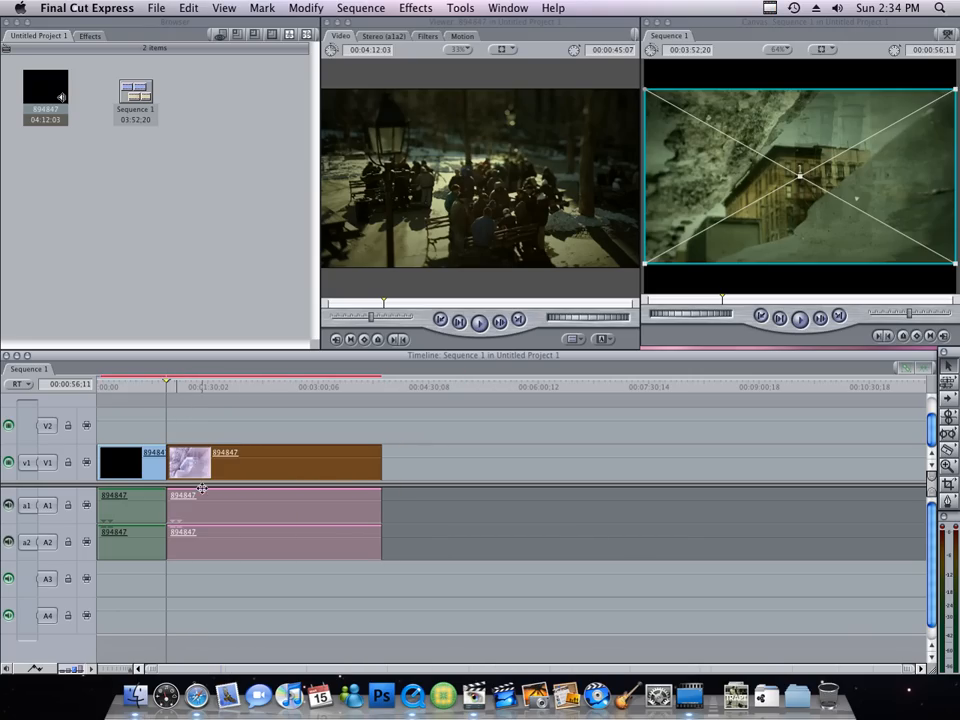
- Move the second segment away from the first, and undo the moves back to the uncut first segment with the second at about 00:02:30
left_click_drag(242, 480, 256, 465)
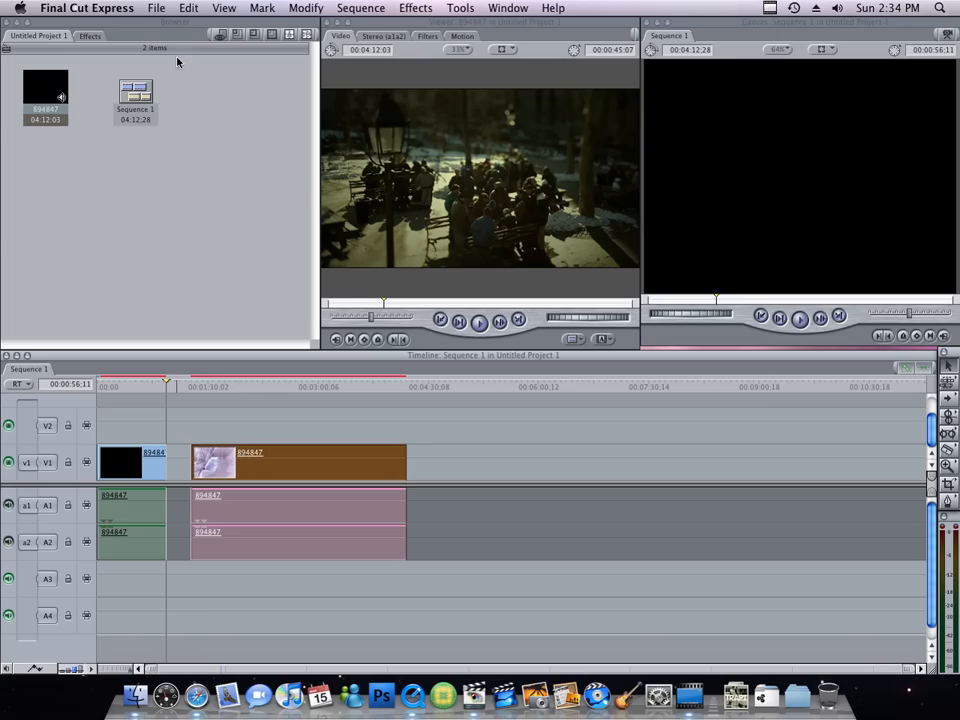
left_click(192, 8)
left_click(196, 25)
left_click(190, 8)
left_click(196, 25)
left_click(190, 8)
left_click(193, 24)
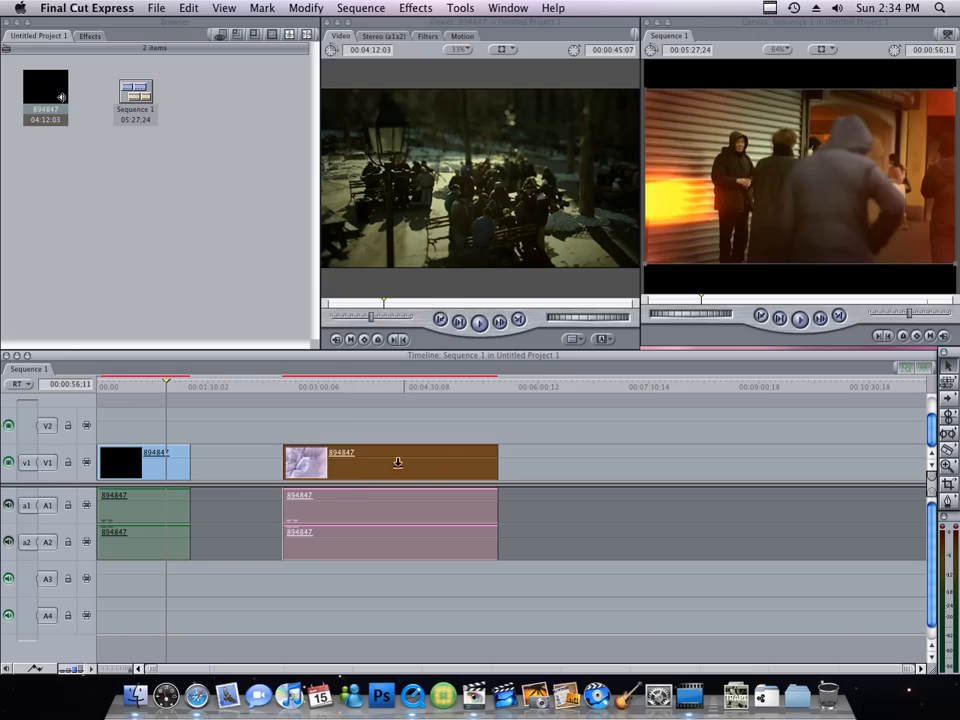
- Try overwriting most of the first segment by moving the second over it and away to about 00:01:43, and undo this
left_click_drag(439, 461, 283, 484)
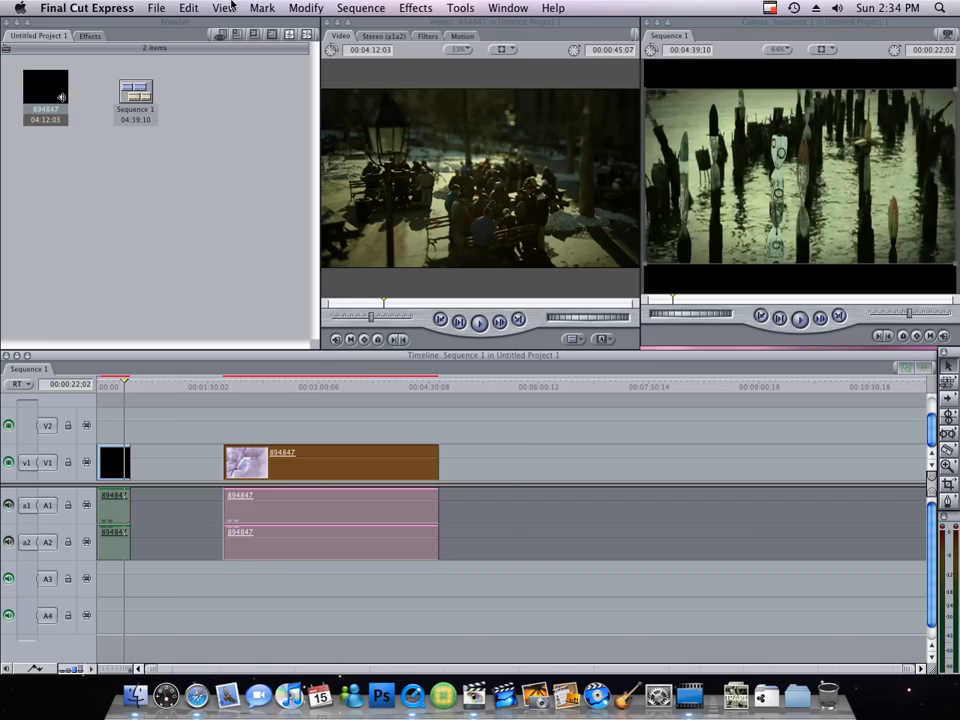
left_click(188, 8)
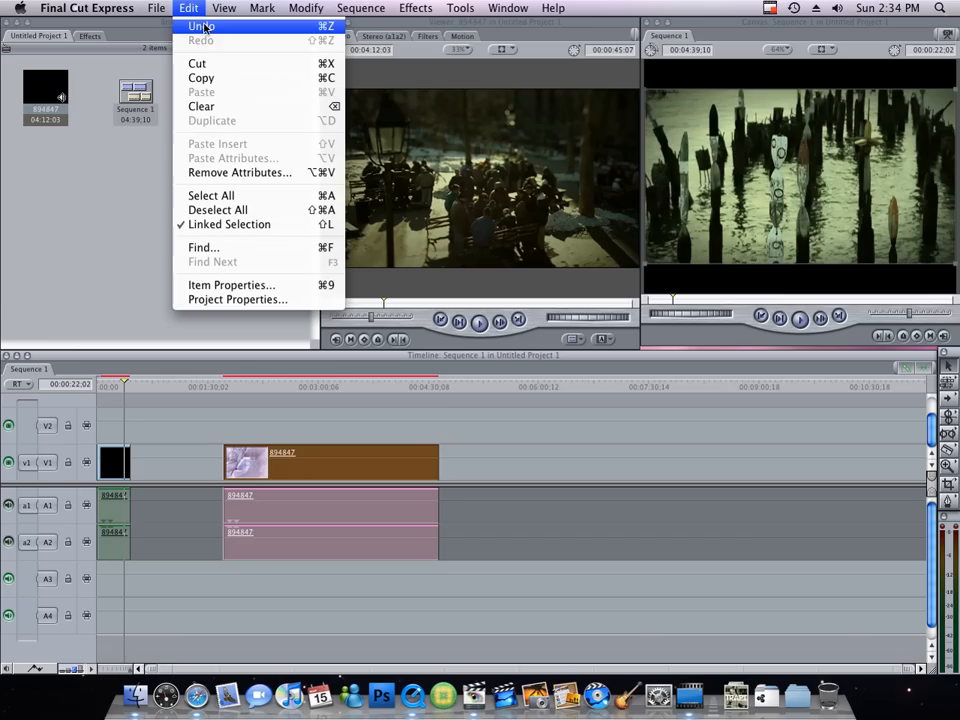
left_click(202, 26)
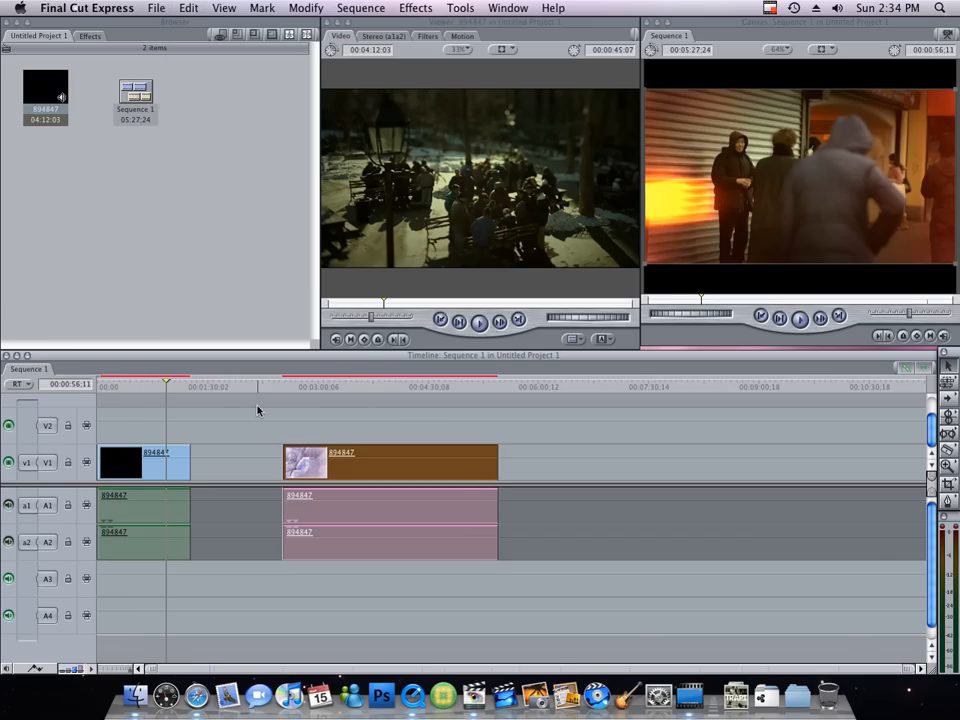
- Move the second segment directly against the end of the first segment, closing the gap without overlap
left_click_drag(300, 462, 207, 450)
- Begin exporting the sequence using QuickTime Conversion and name the output file Test
left_click(186, 8)
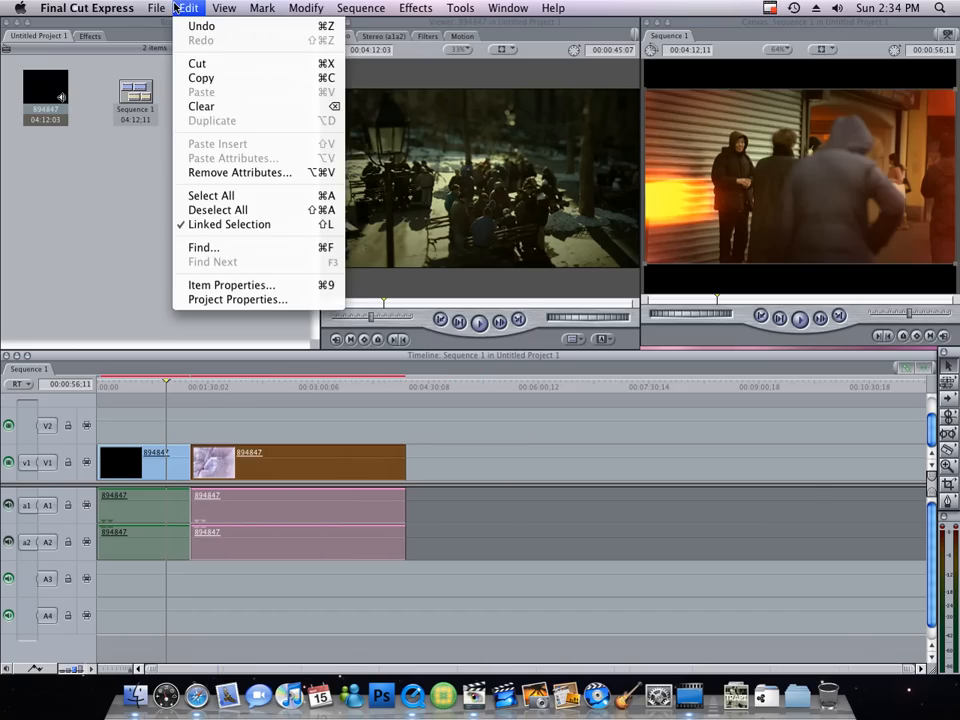
mouse_move(161, 7)
mouse_move(219, 220)
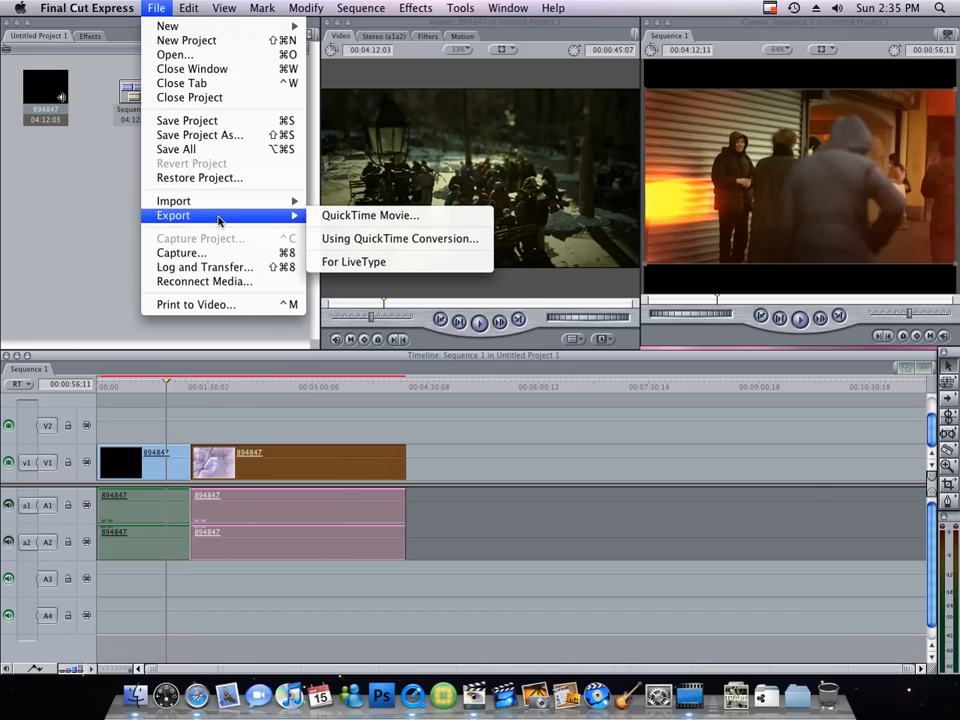
left_click(334, 226)
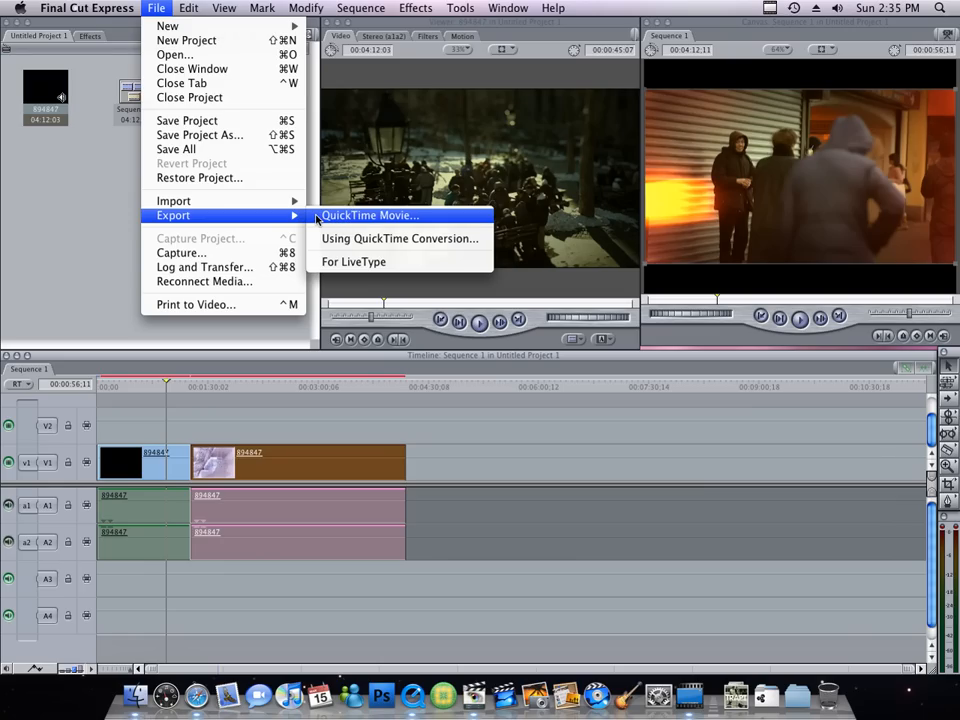
left_click(327, 240)
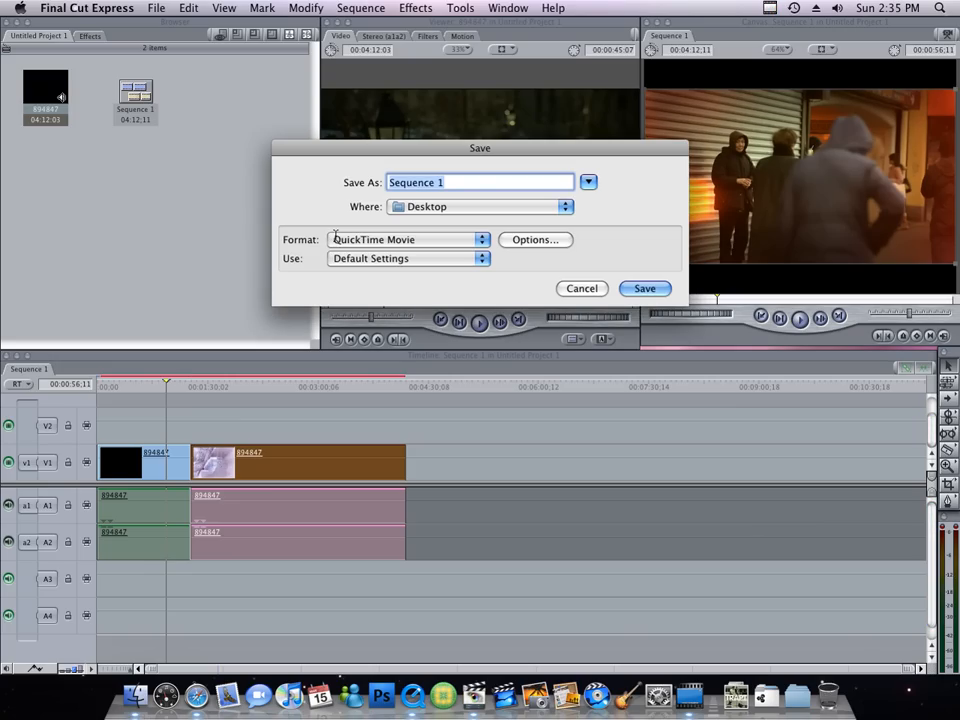
type("Test")
- Set the H.264 video compression quality of the export to Best
left_click(514, 245)
left_click(424, 130)
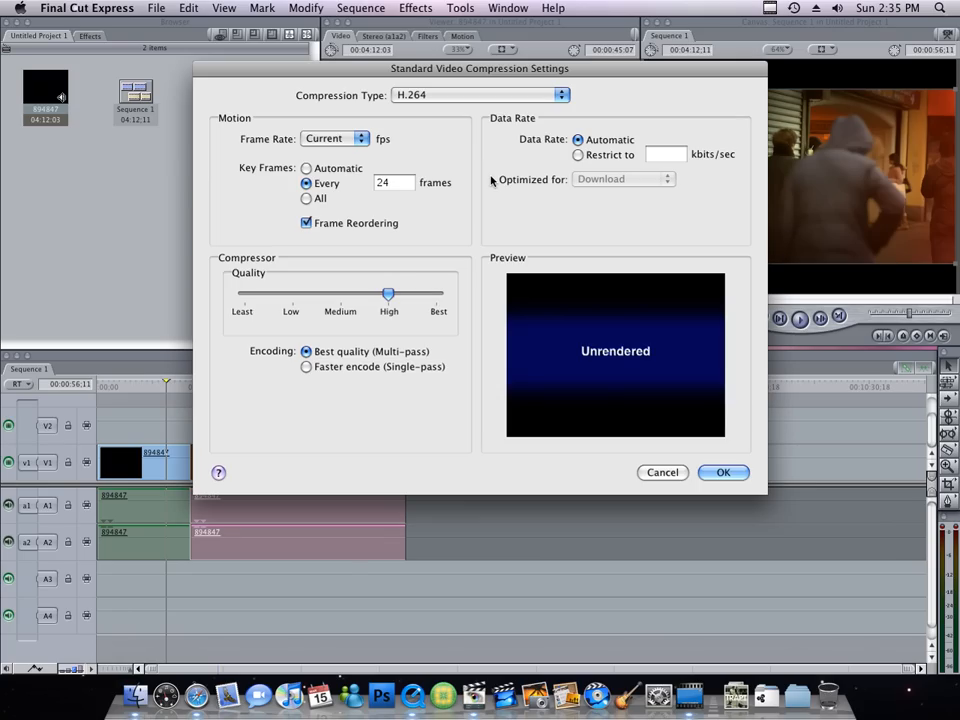
left_click(437, 293)
left_click(724, 473)
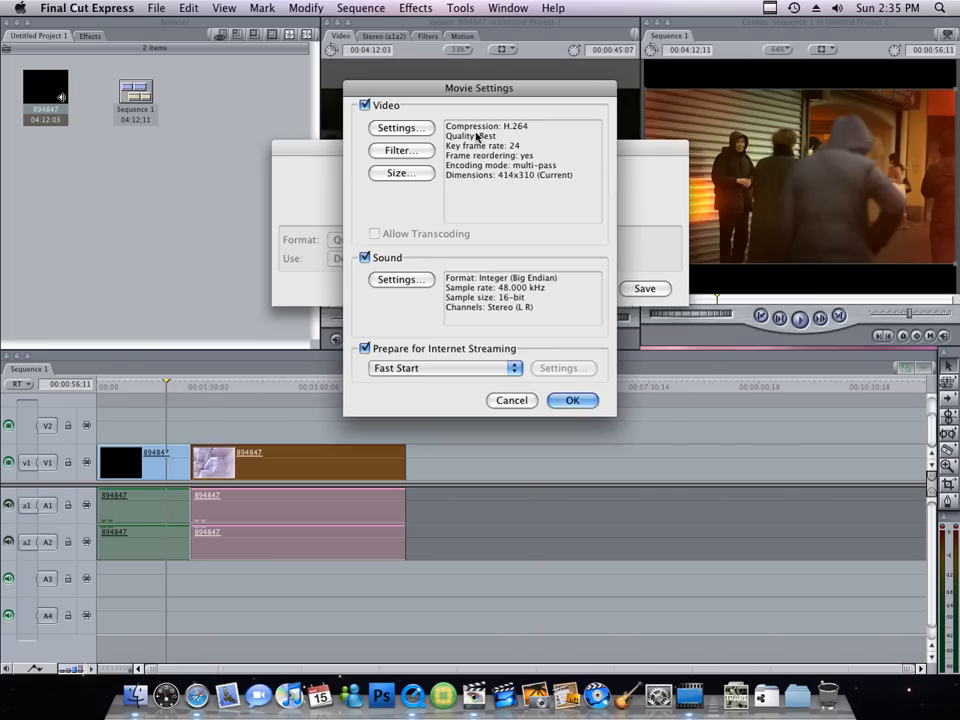
- Set the export dimensions to 1280 x 720 HD
left_click(401, 173)
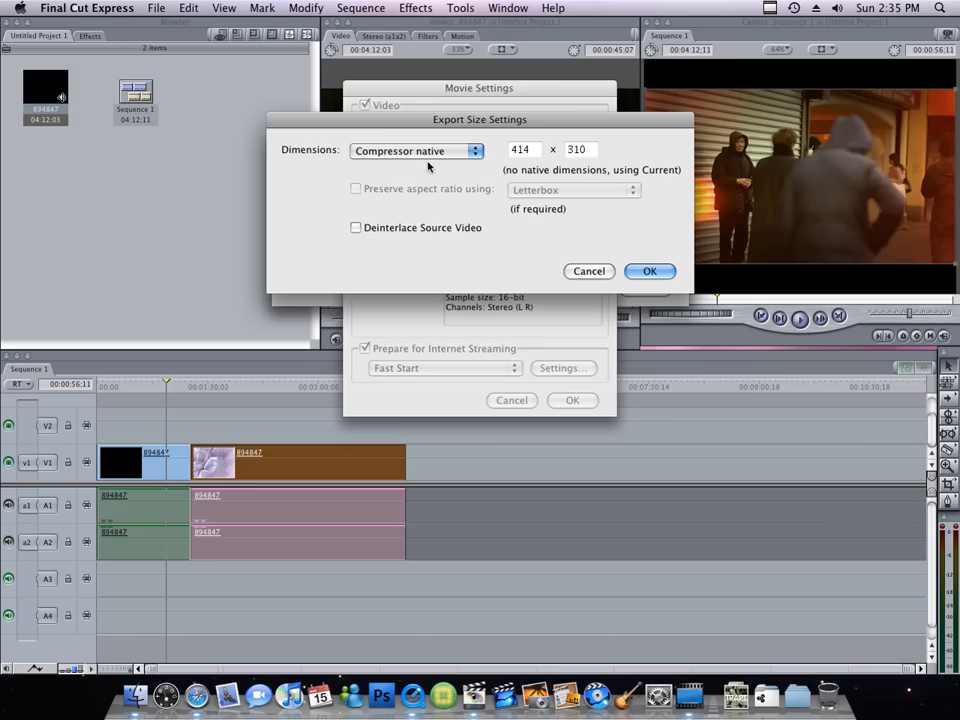
left_click(433, 153)
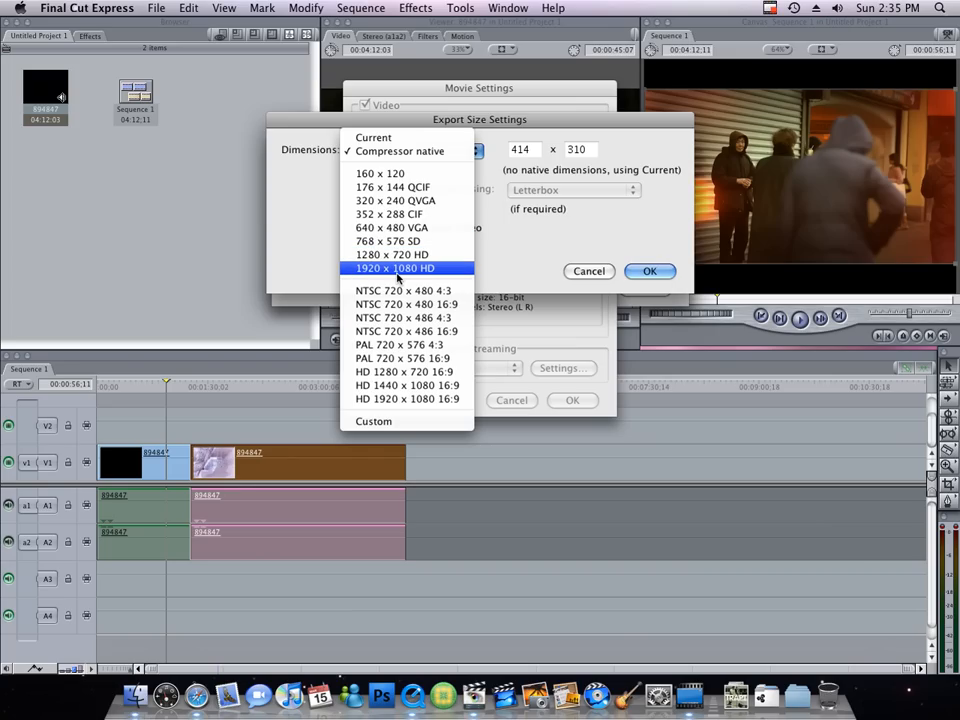
left_click(367, 254)
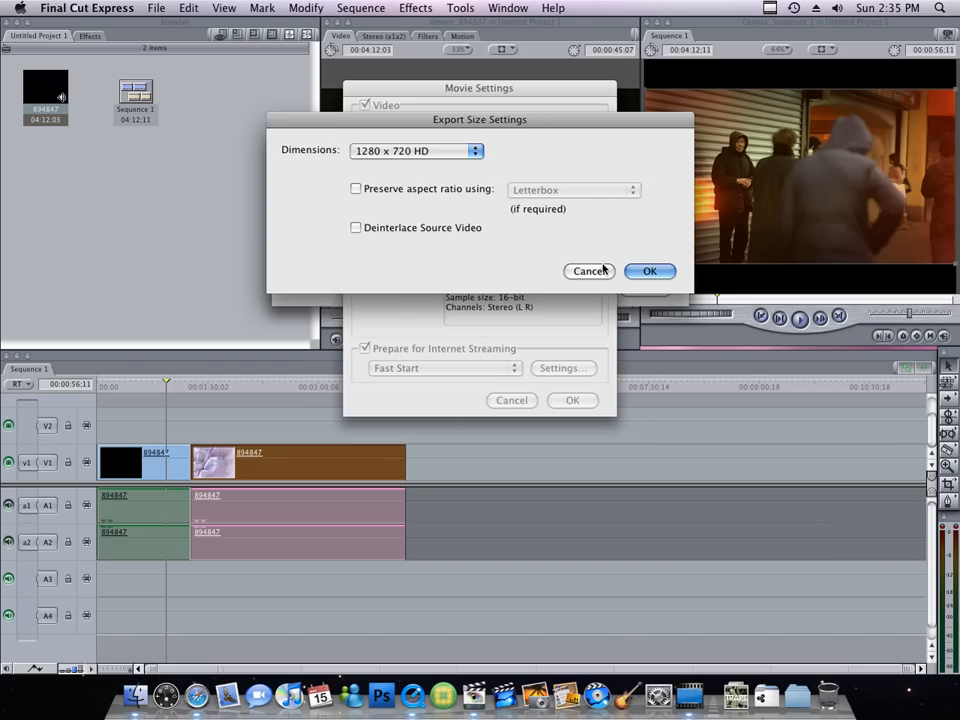
left_click(650, 271)
- Set the export sound's render quality to Best and sample size to 24 bits, and apply the movie settings
left_click(423, 285)
left_click(472, 264)
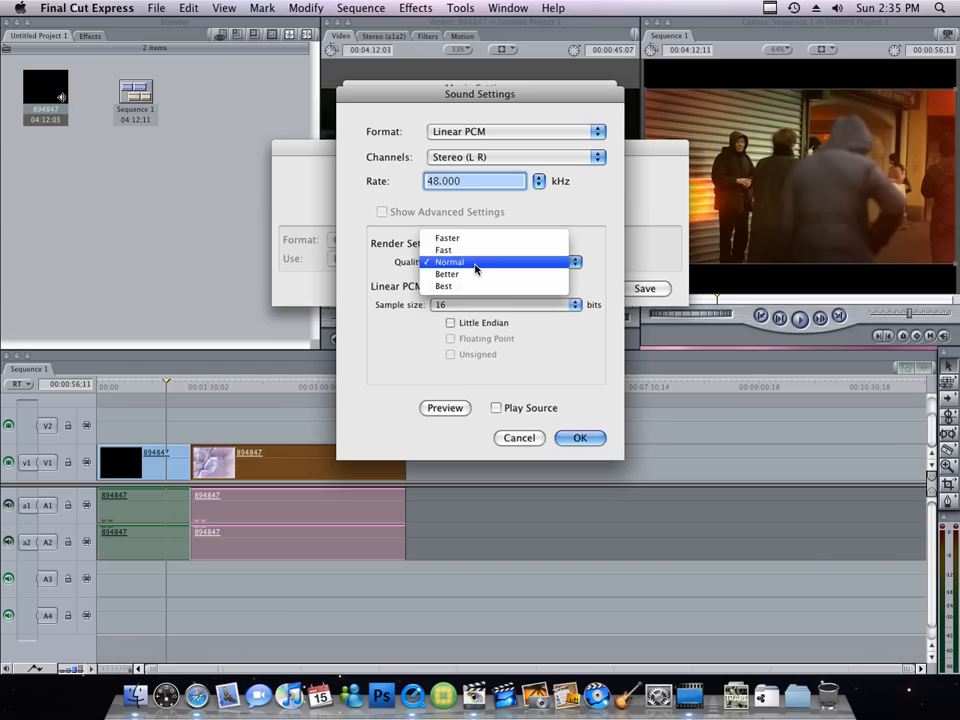
left_click(477, 292)
left_click(481, 262)
left_click(478, 291)
left_click(479, 303)
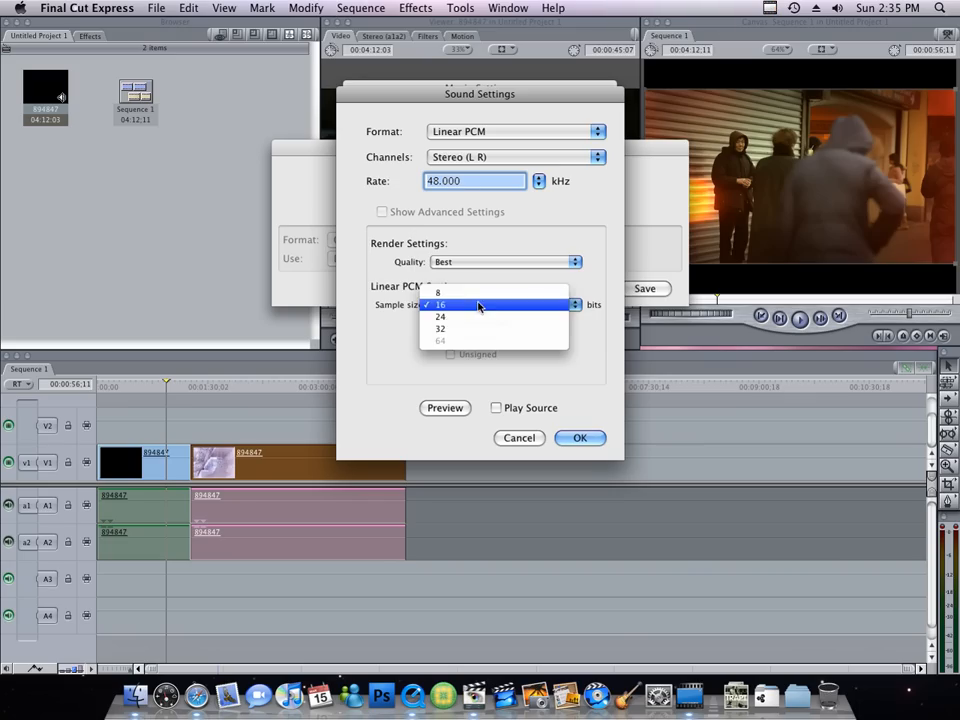
left_click(471, 319)
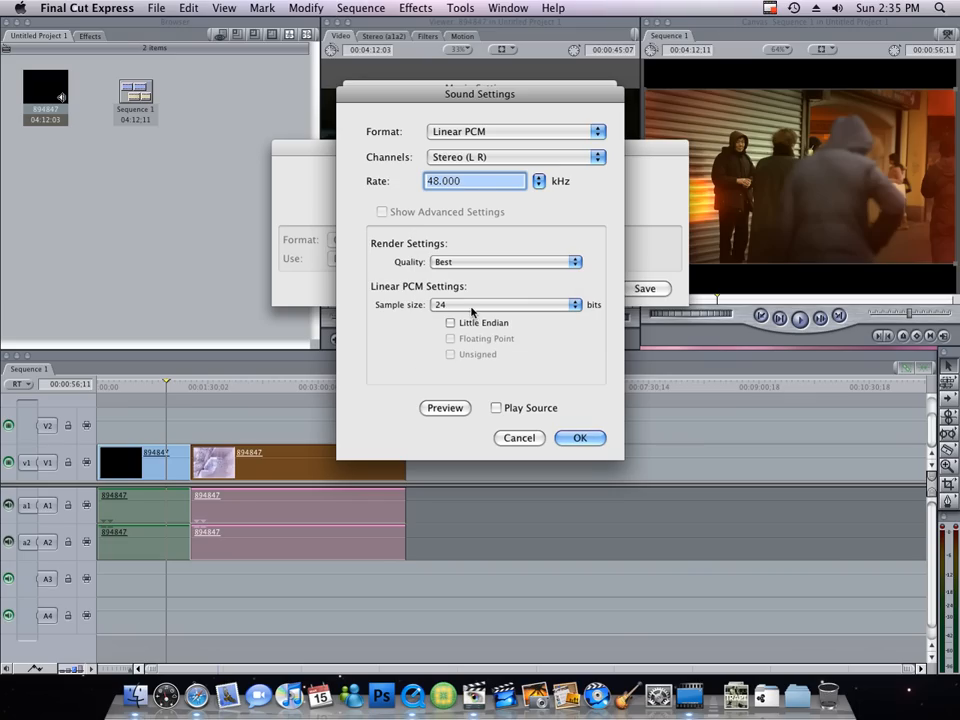
left_click(583, 437)
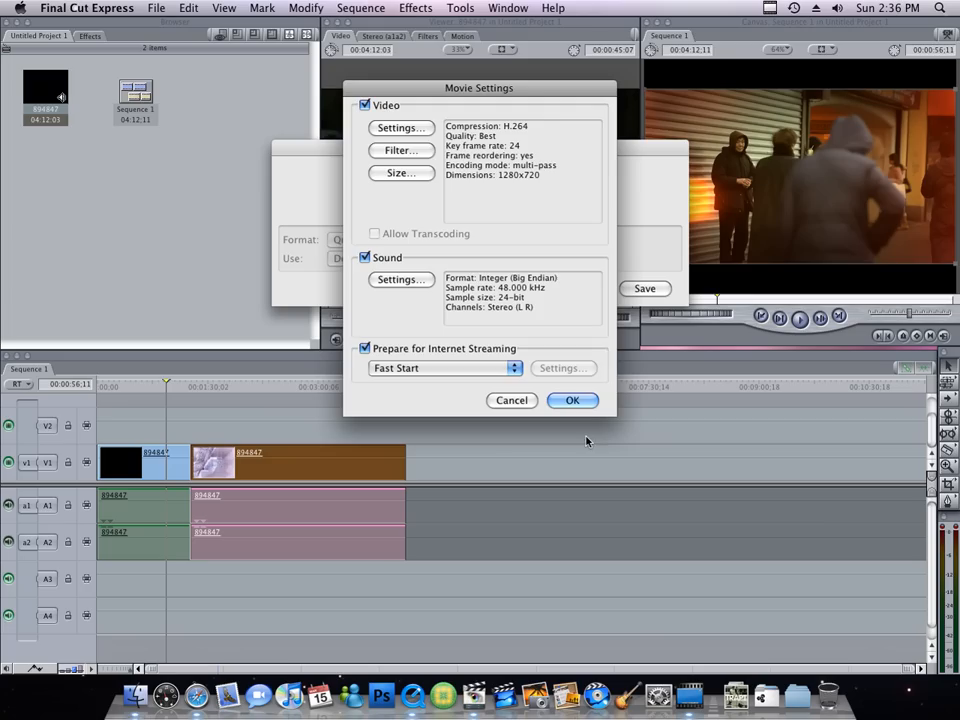
left_click(578, 397)
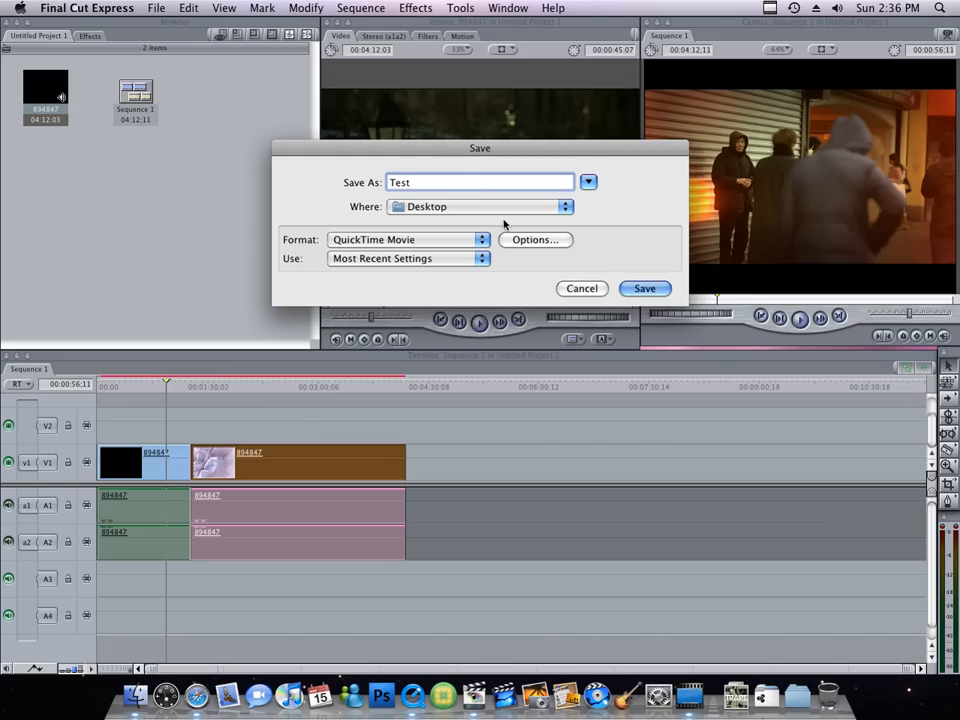
- Start saving the Test QuickTime movie to the Desktop and cancel the export while it is running
left_click(628, 294)
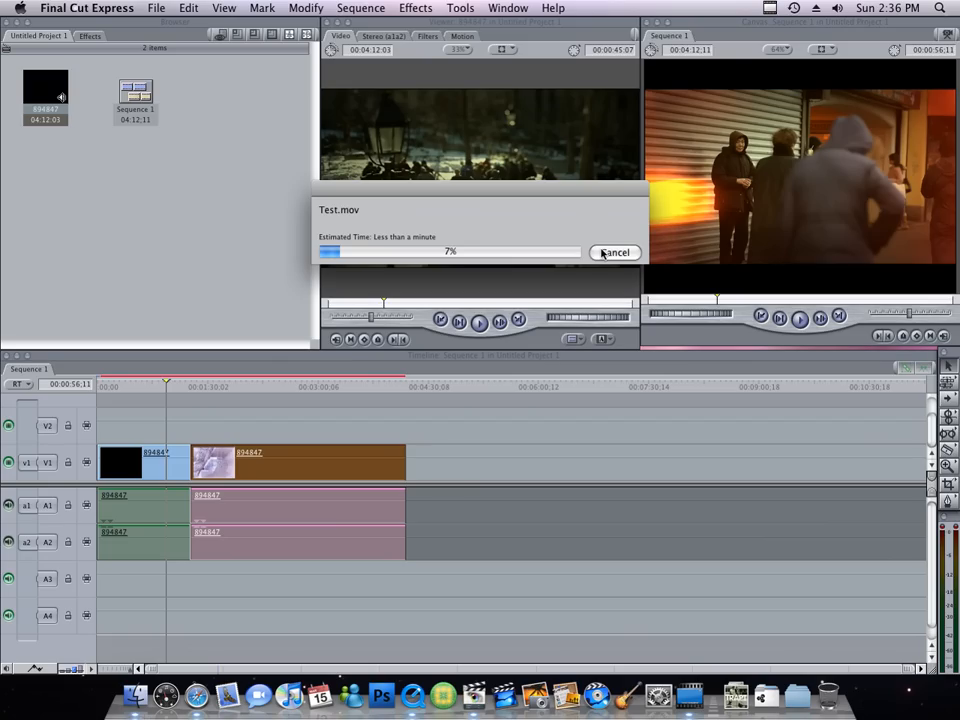
left_click(606, 253)
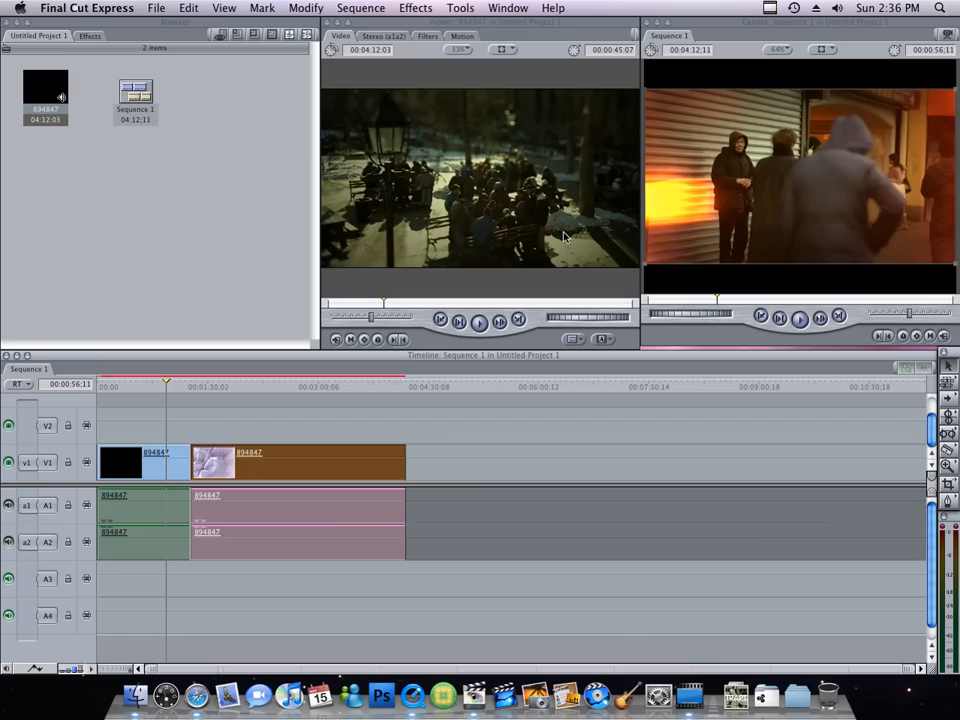